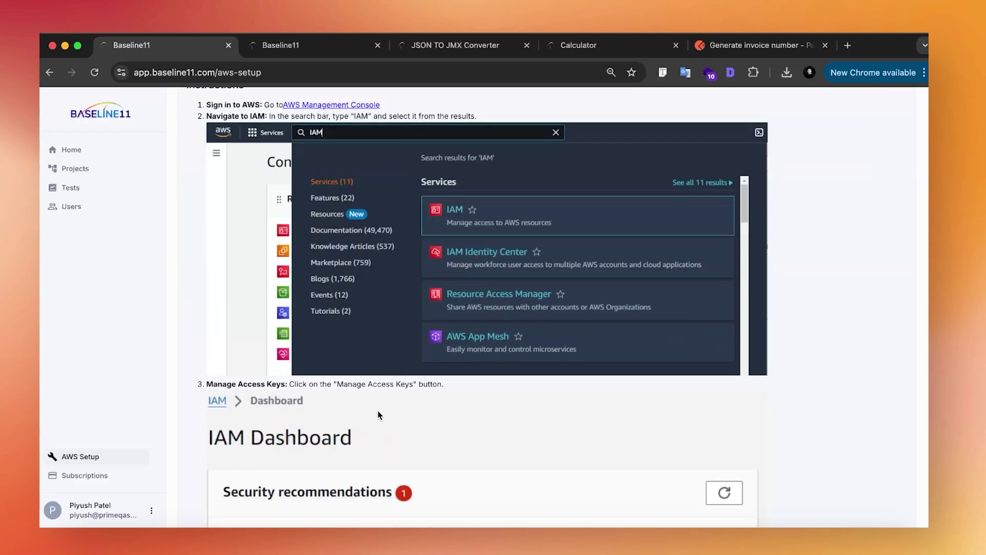
Review the AWS API key setup page, including the IAM access key instructions and the AWS Key and AWS Secret fields
scroll(379, 401, down, 4)
scroll(380, 393, up, 4)
scroll(380, 389, up, 5)
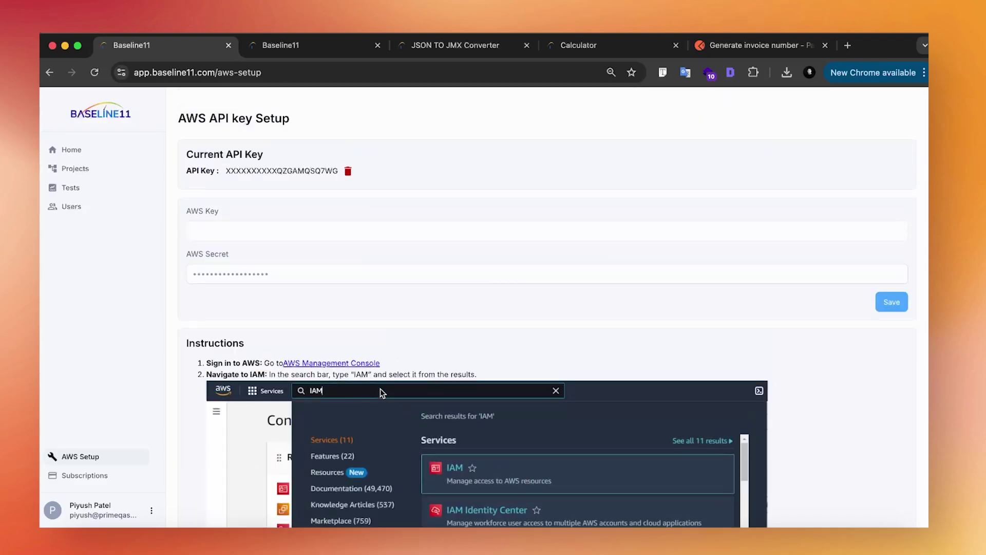
click(244, 270)
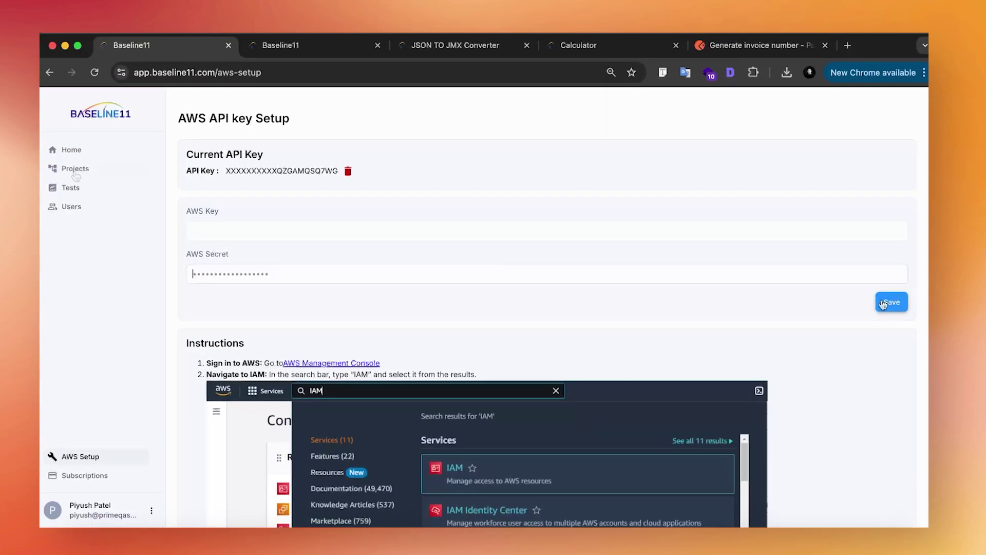
Create a project named Puma with the description "Puma Load tesing" and the account user assigned to it
click(75, 169)
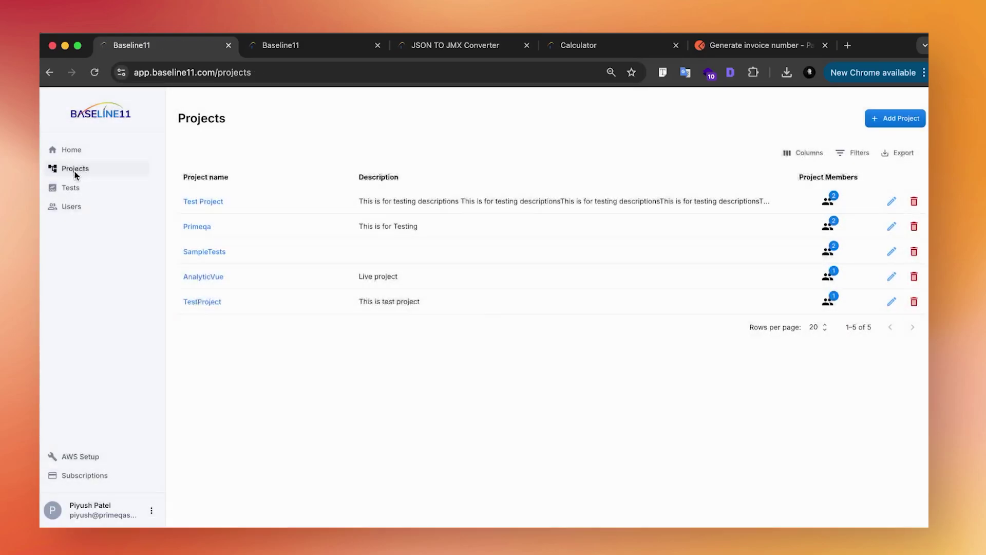
click(894, 119)
click(386, 273)
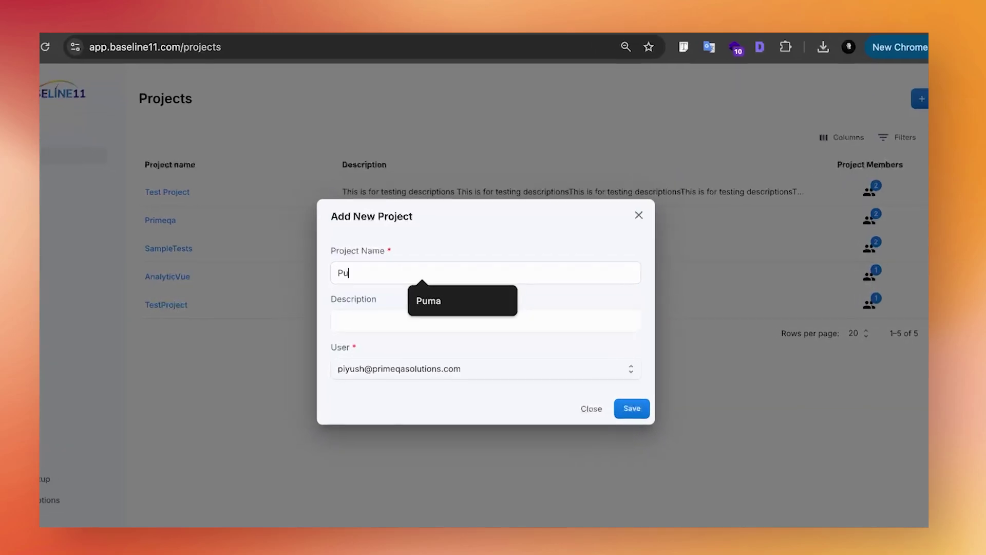
click(436, 298)
click(379, 316)
text(Puma Load tesing)
click(482, 398)
click(271, 411)
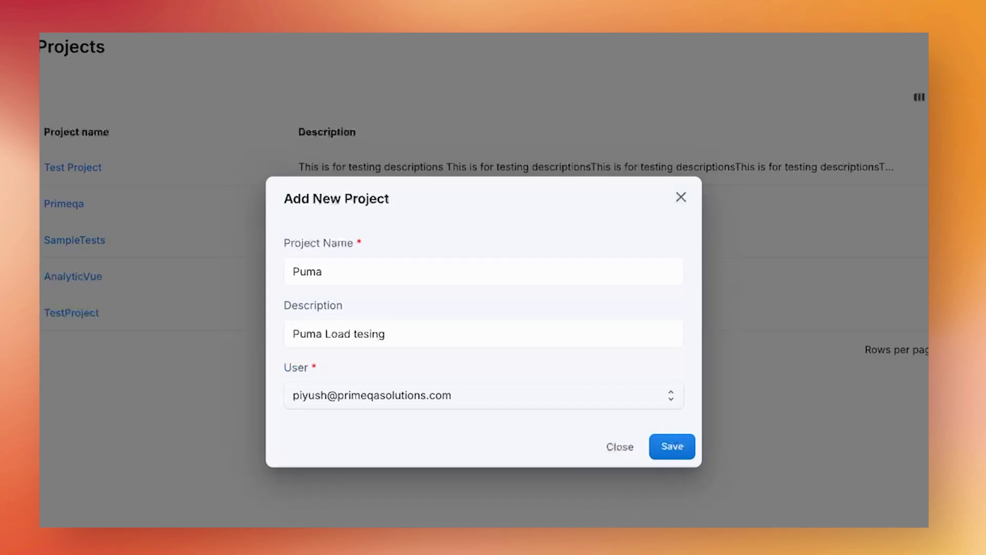
click(672, 445)
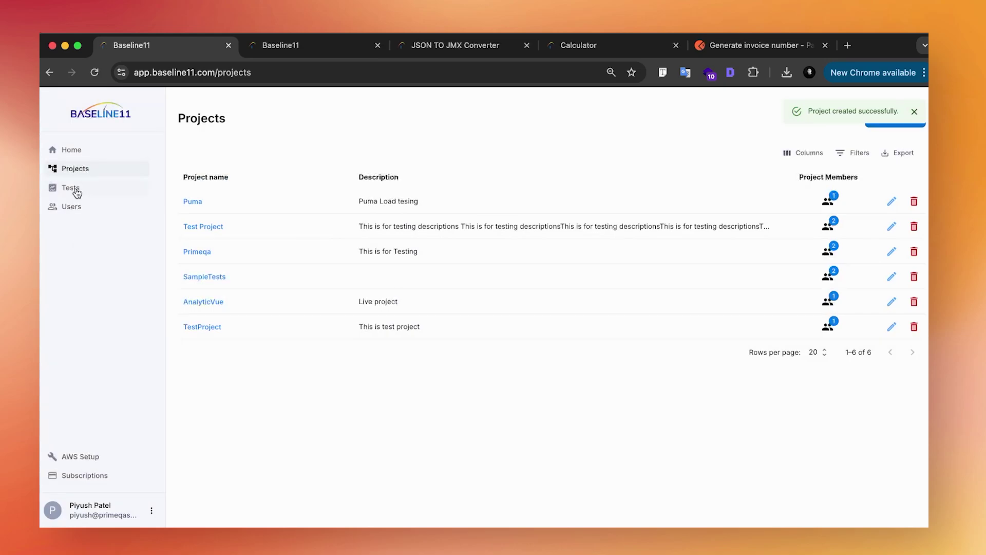
Start a new test named "Puma Load testing 60 sec" in the Puma project with the description "this a demo project"
click(76, 190)
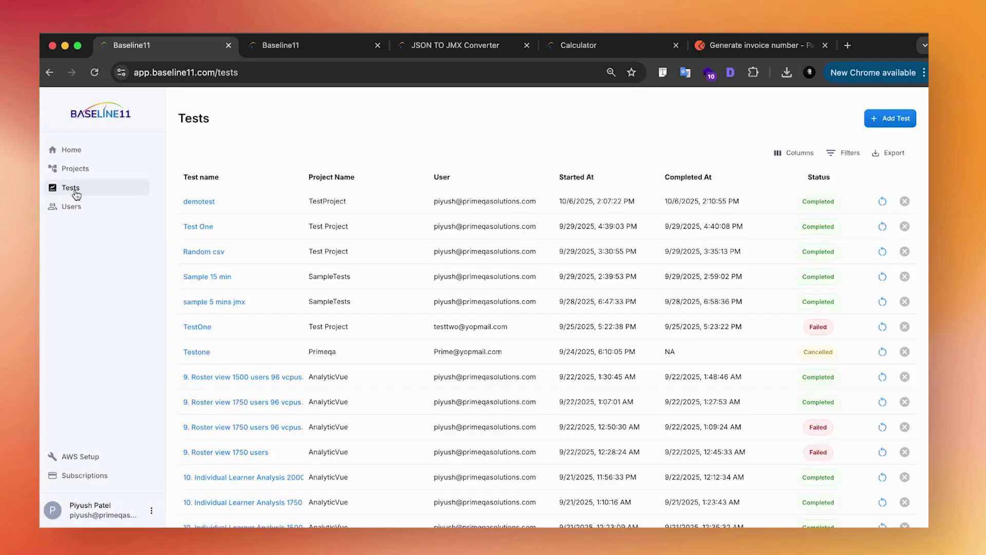
click(884, 124)
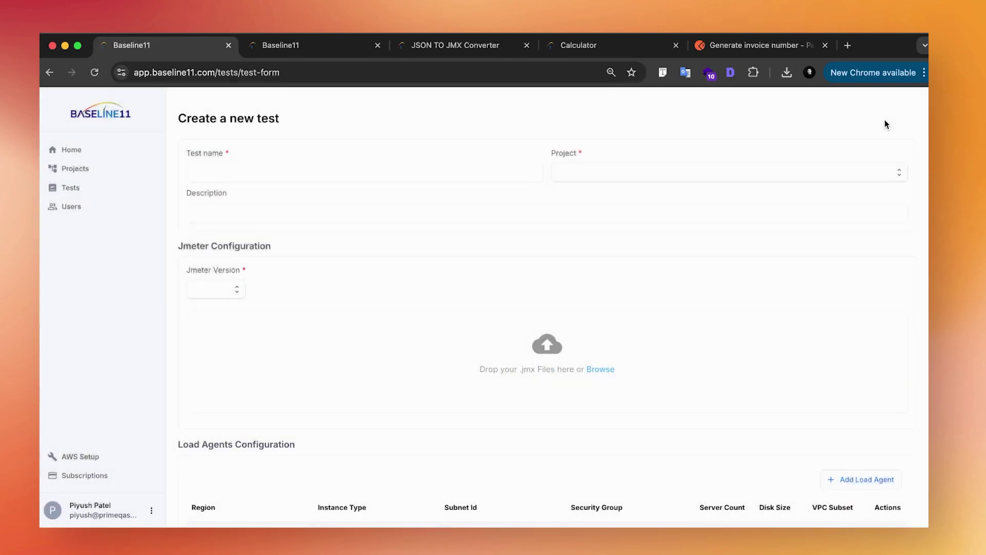
click(319, 167)
text(Puma Load testing 6)
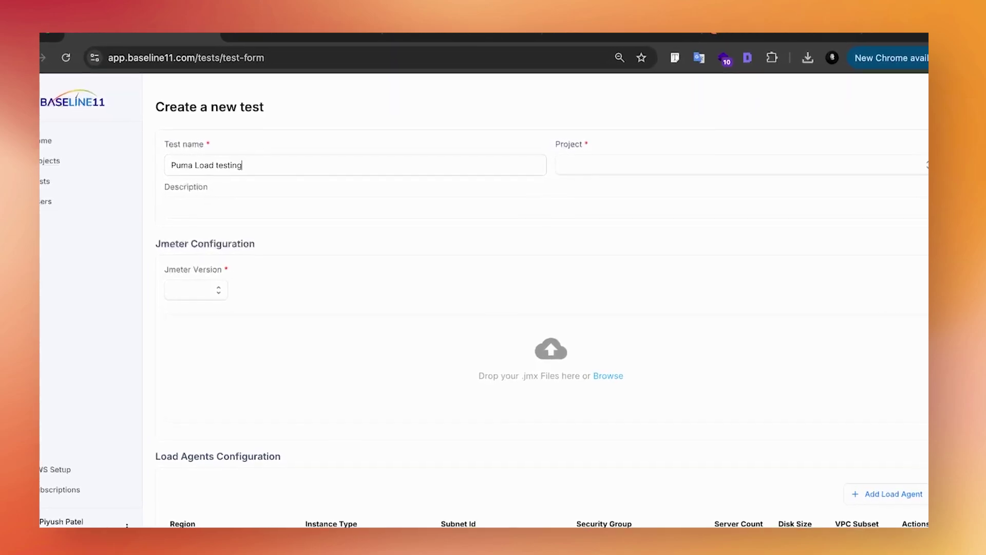
text(0 sec)
click(613, 161)
click(613, 190)
key(Tab)
text(this a dem)
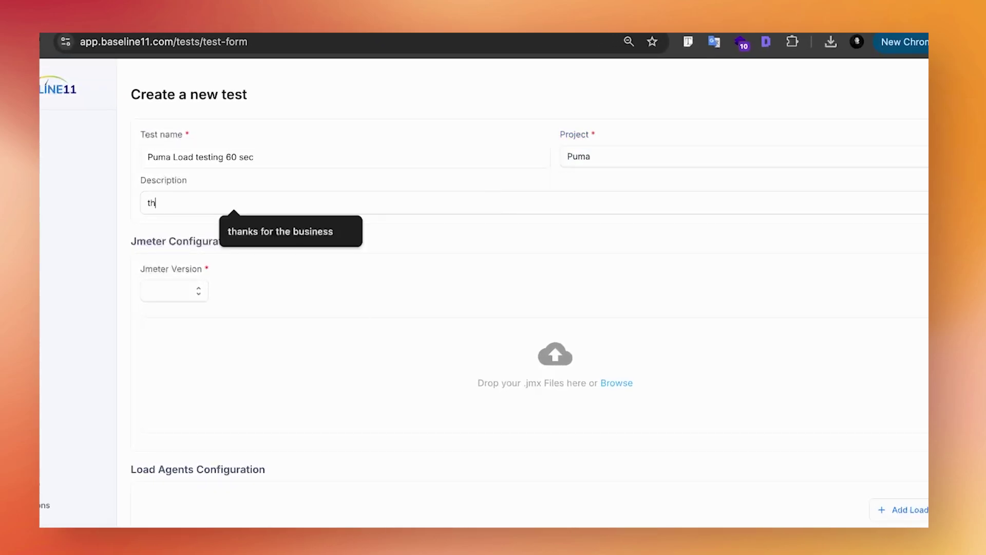
text(o project)
Set the JMeter version to 5.6.3 and upload Baseline11 Demo JMX.jmx and Baseline11 Demo CSV.csv to the test
click(337, 375)
double_click(203, 214)
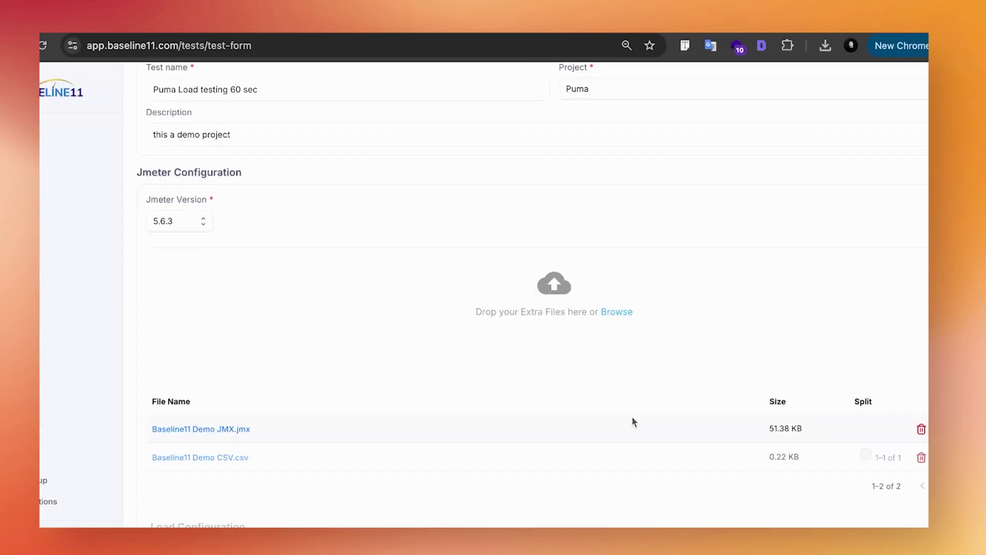
scroll(481, 415, down, 1)
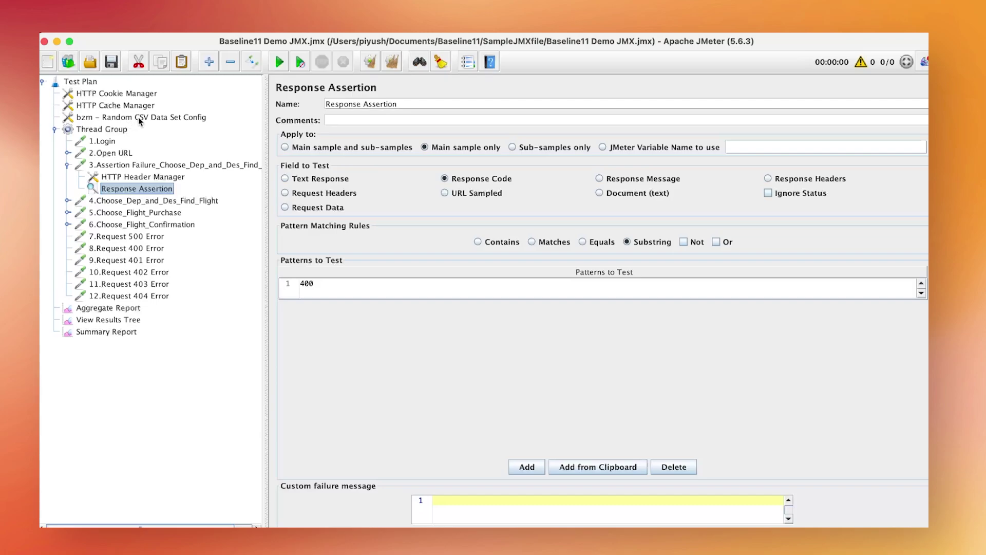
Switch to Apache JMeter and inspect the Random CSV Data Set Config and the Response Assertion in the demo test plan
click(137, 118)
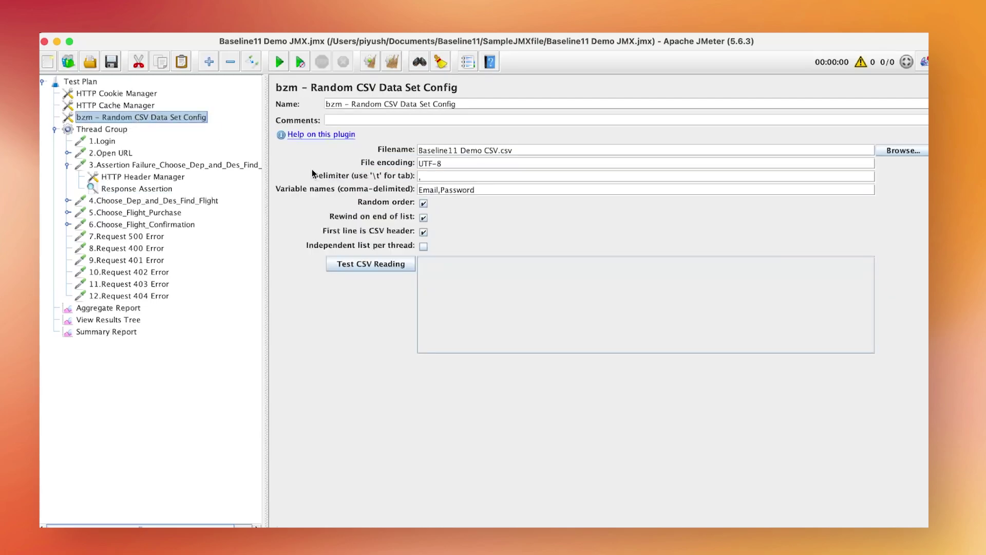
click(144, 189)
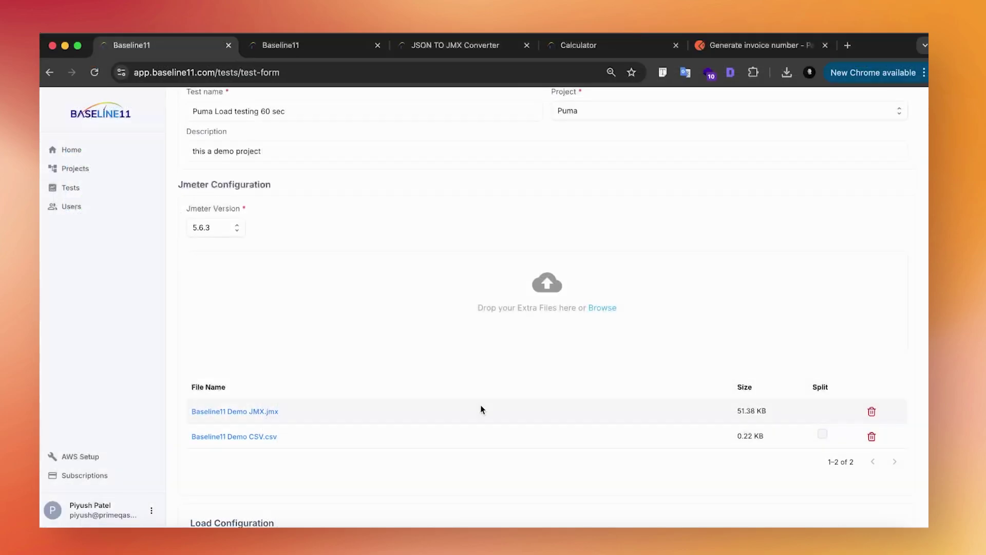
Back in the Baseline11 test form, enable splitting for the Baseline11 Demo CSV.csv file
scroll(479, 405, down, 2)
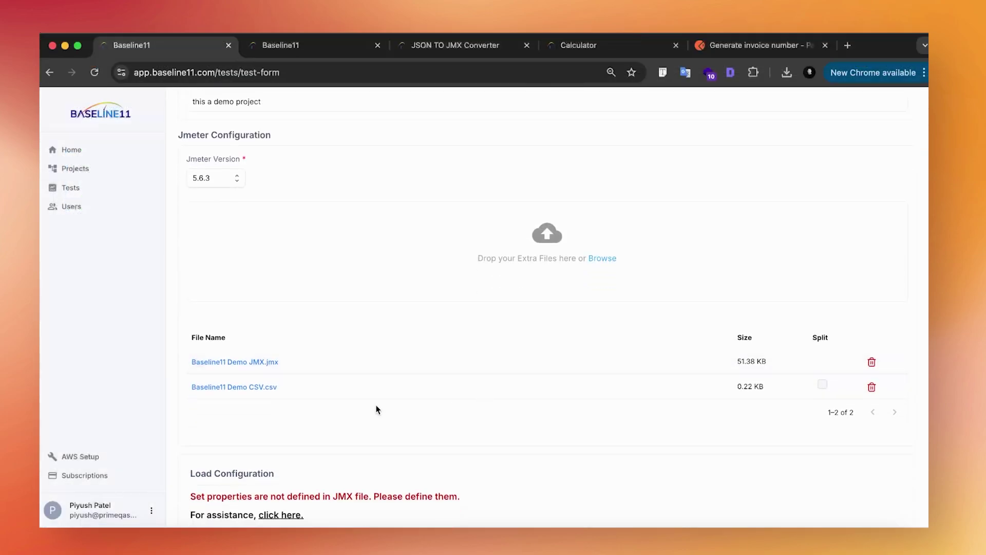
click(822, 387)
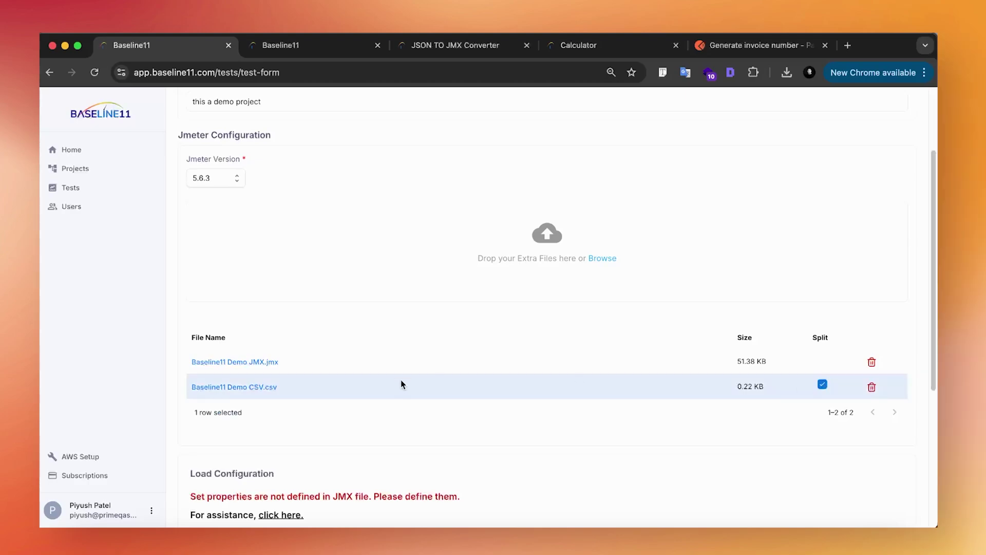
Configure and save a load agent in ap-south-1 - Asia Pacific (Mumbai), using c6in.xlarge (4 vCPUs), subnet-0994666f842e0acfb and security group sg-0487720e5231c0ed5
scroll(403, 370, down, 2)
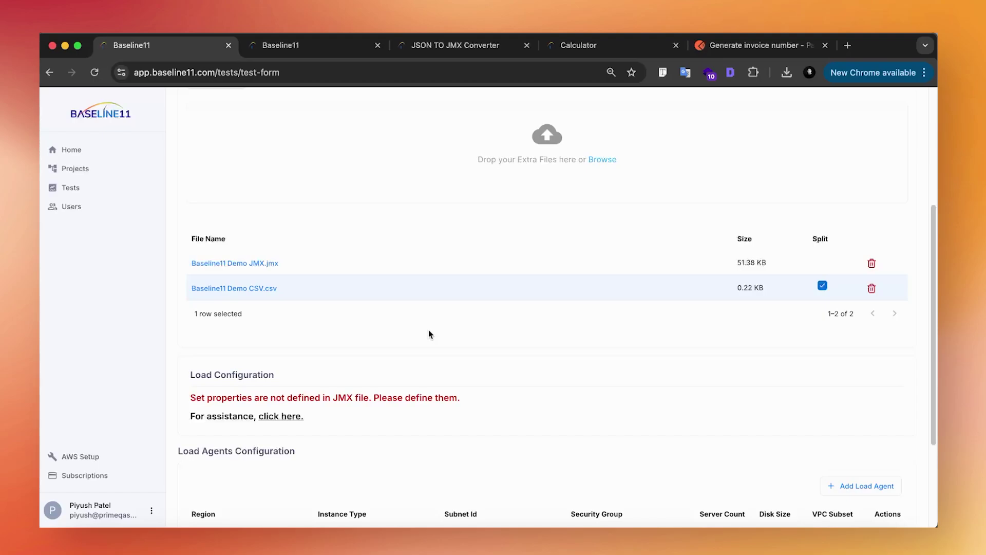
scroll(428, 330, down, 3)
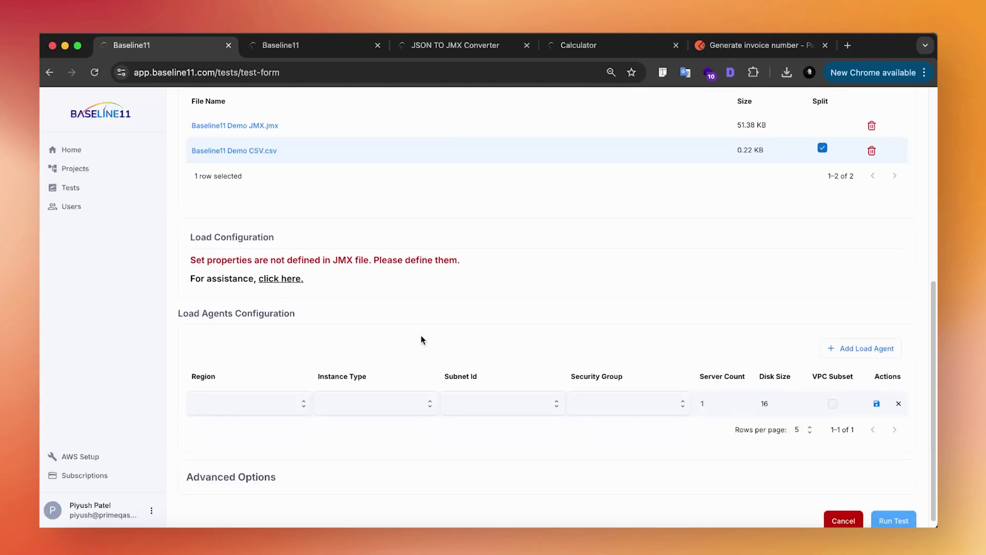
scroll(421, 336, down, 1)
click(286, 395)
click(287, 204)
click(380, 399)
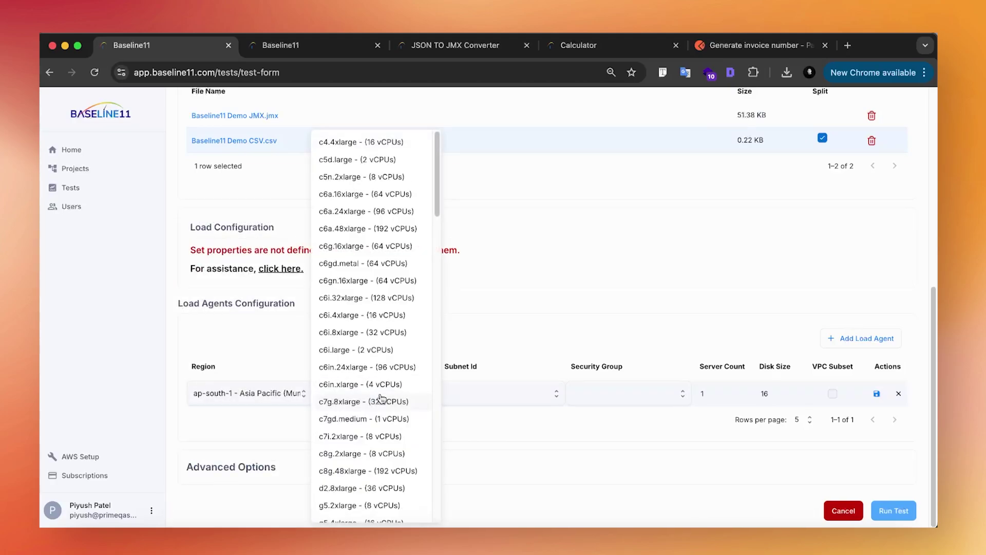
click(390, 386)
click(530, 394)
click(478, 426)
click(623, 393)
click(651, 277)
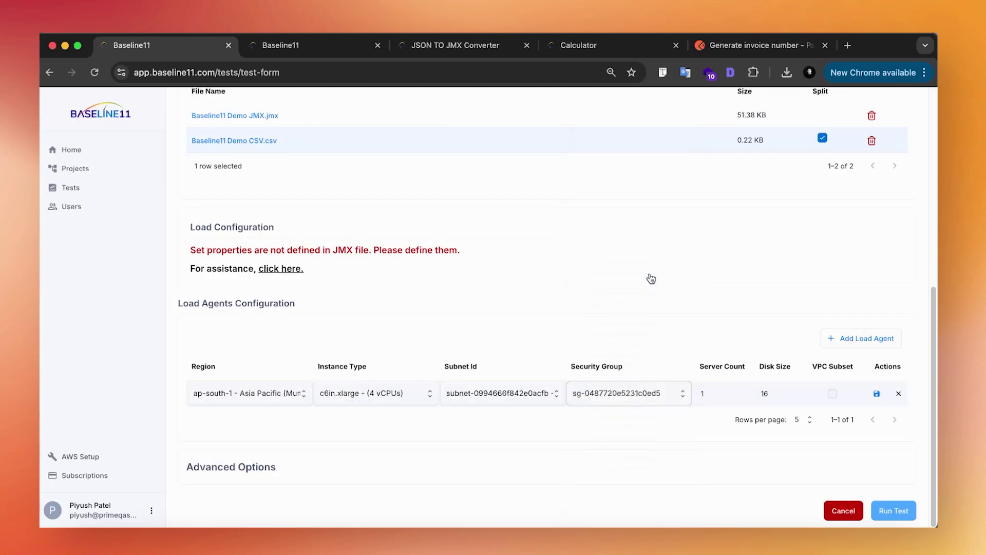
click(876, 393)
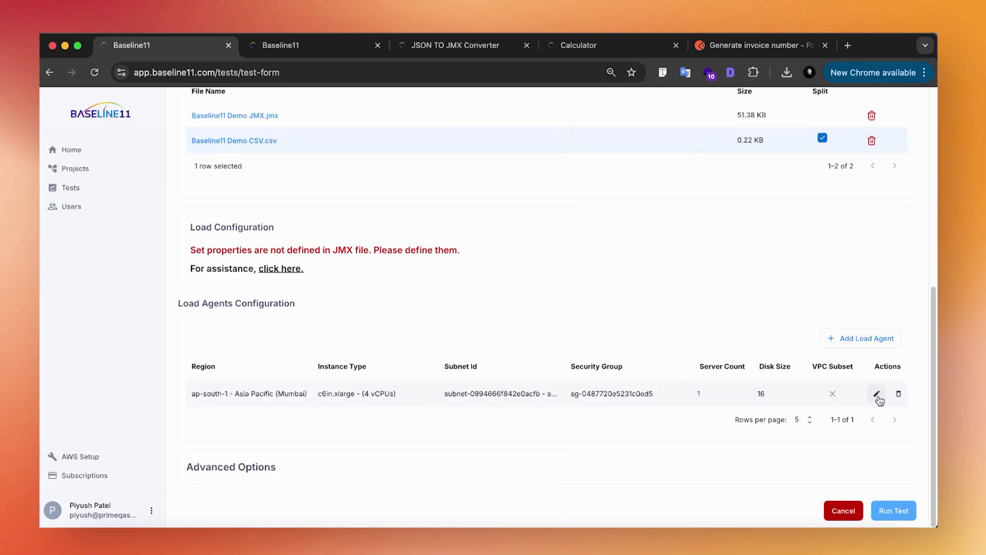
click(857, 339)
In the advanced options, filter the JMeter plugins by names containing "ran" and select Random CSV Data Set
click(270, 427)
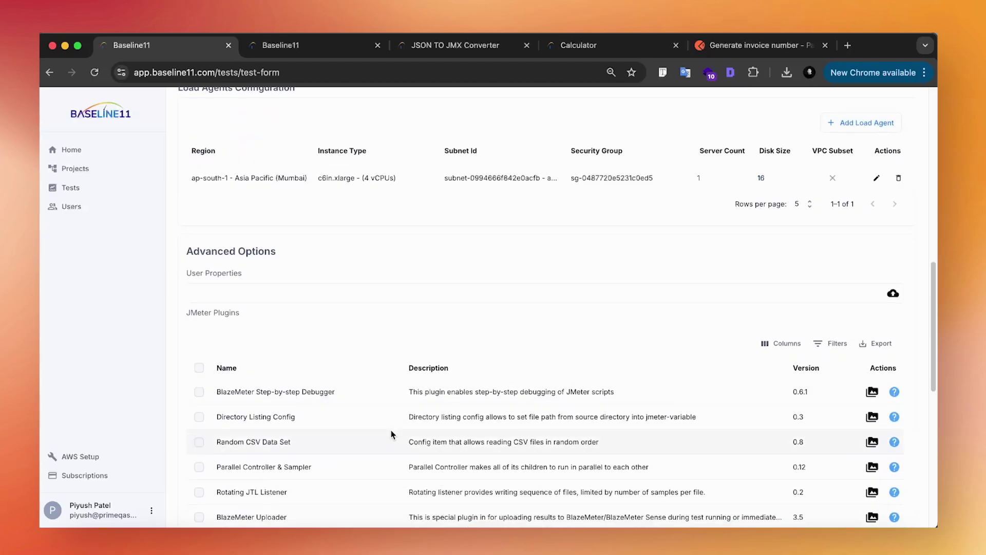
click(829, 344)
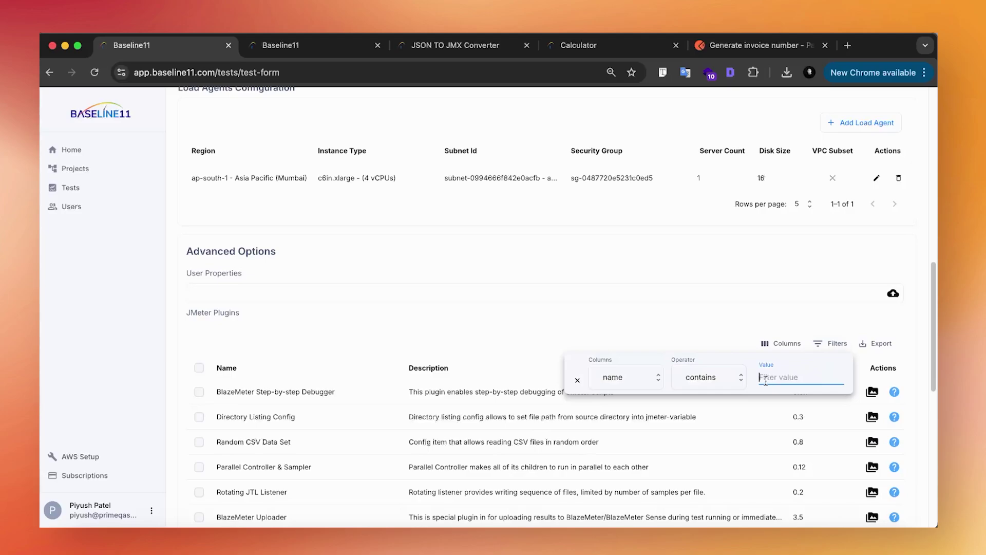
text(ra)
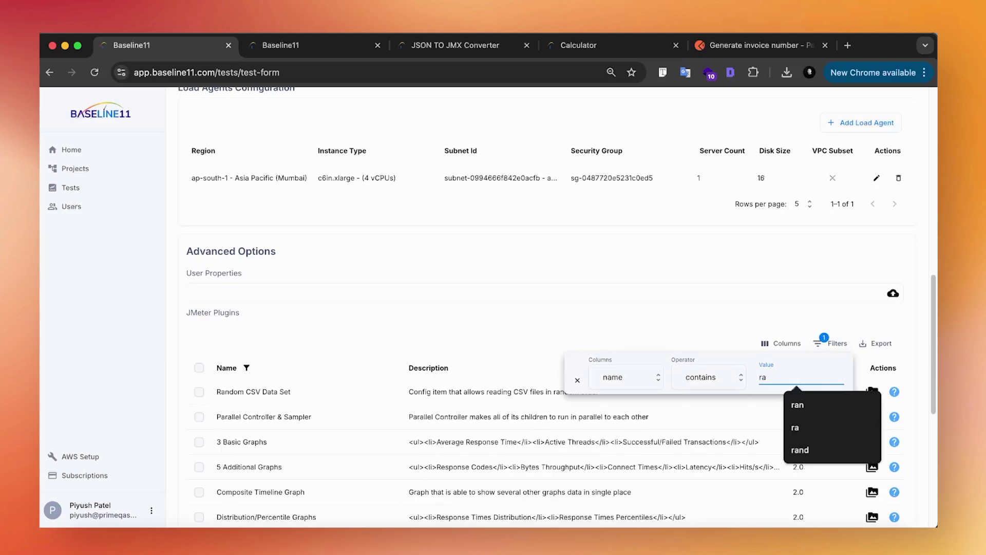
text(m)
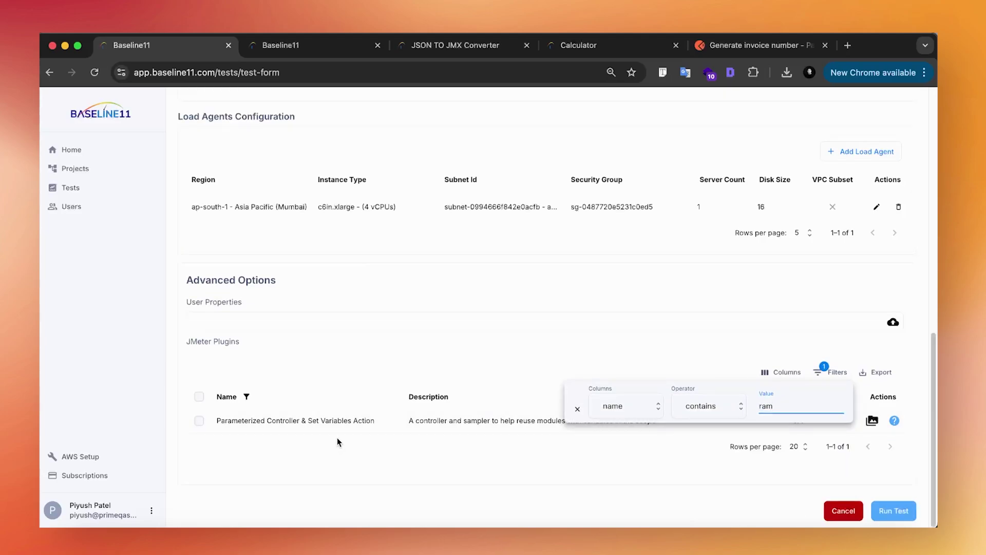
key(BackSpace)
text(n)
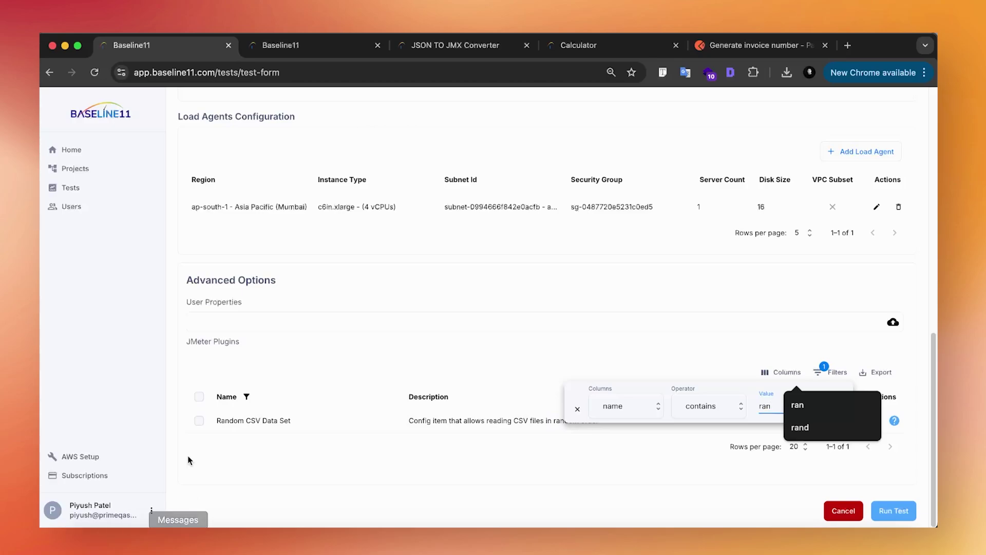
click(199, 420)
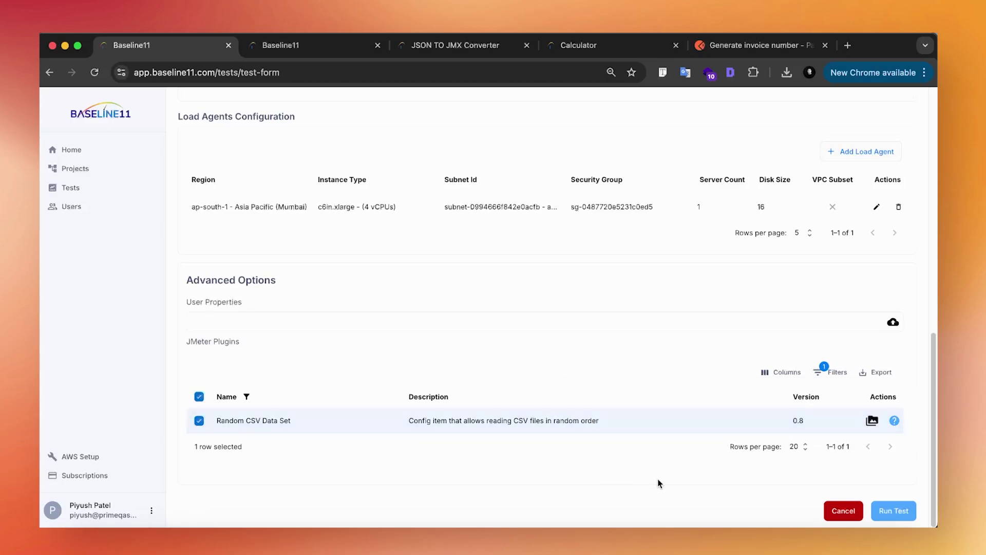
Check over the completed test configuration and run the Puma load test
scroll(657, 479, up, 4)
scroll(658, 479, down, 4)
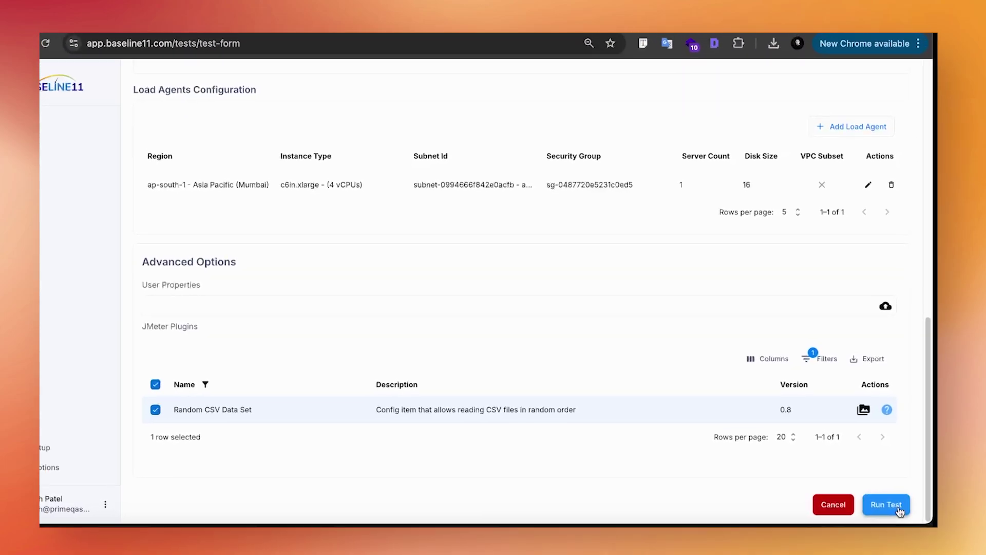
click(898, 509)
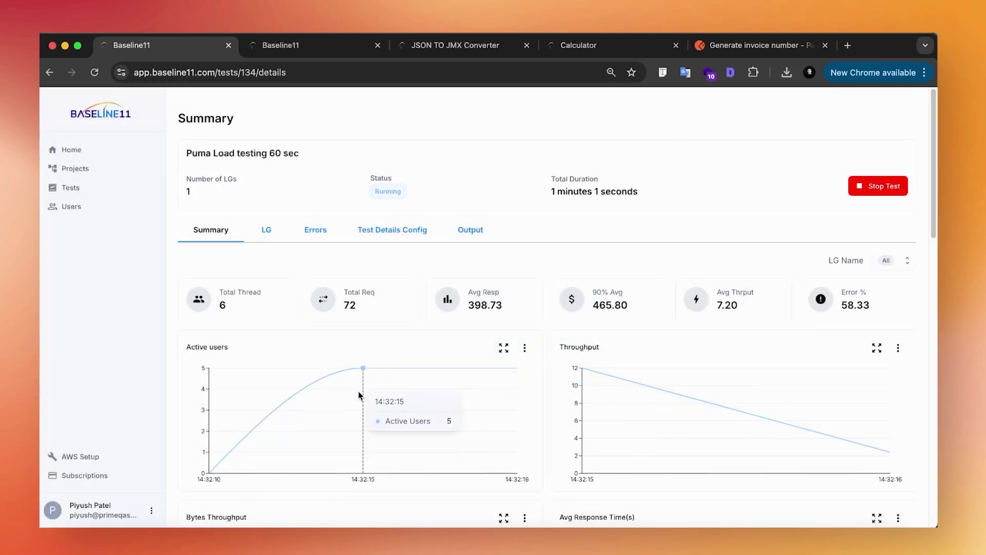
Examine the running test's summary charts, including transaction response time and transactions per second, and its aggregate report
scroll(360, 393, down, 2)
scroll(360, 396, down, 8)
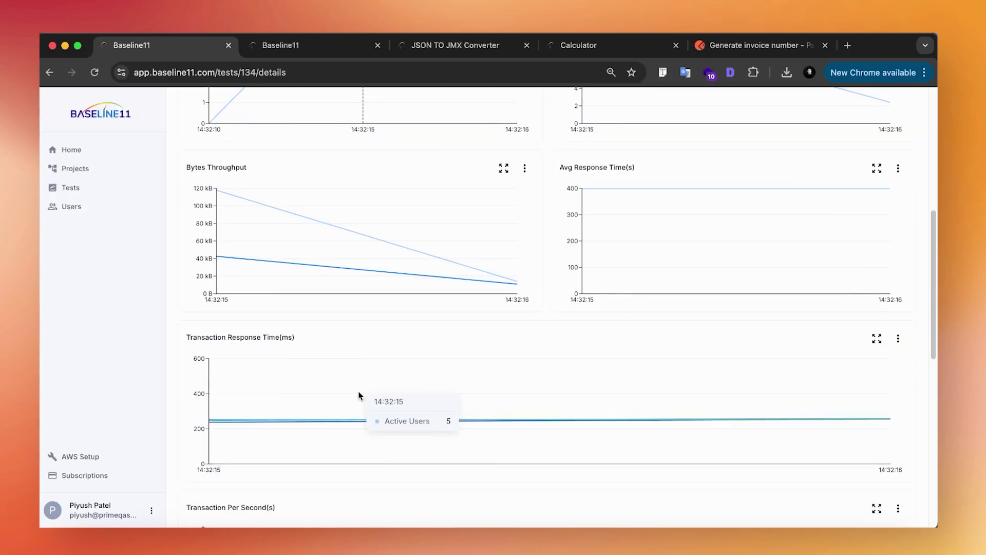
mouse_move(343, 321)
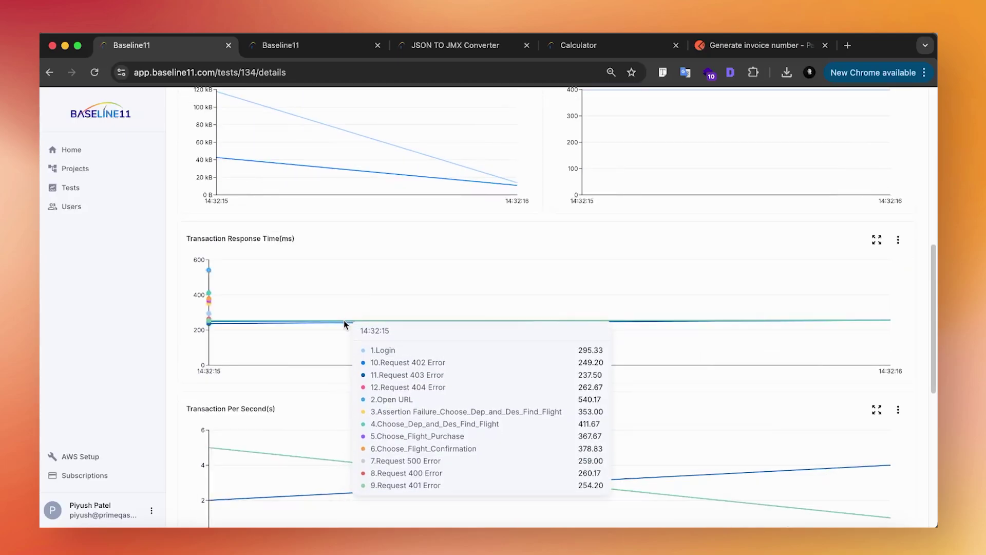
scroll(343, 324, down, 5)
mouse_move(402, 225)
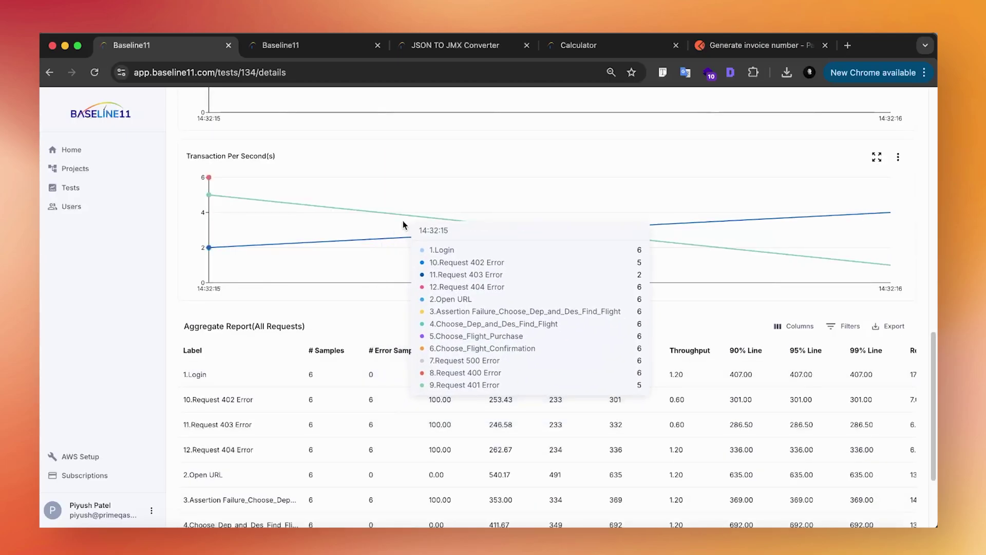
scroll(356, 430, down, 3)
scroll(349, 412, up, 16)
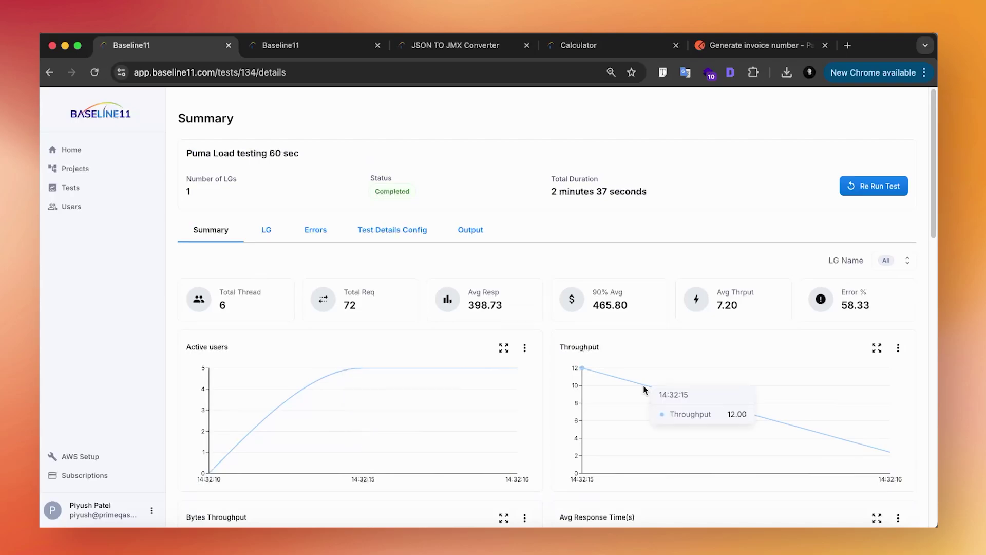
Review the finished test's throughput and transaction charts, down to the aggregate report for all requests
scroll(499, 427, down, 5)
scroll(359, 331, down, 2)
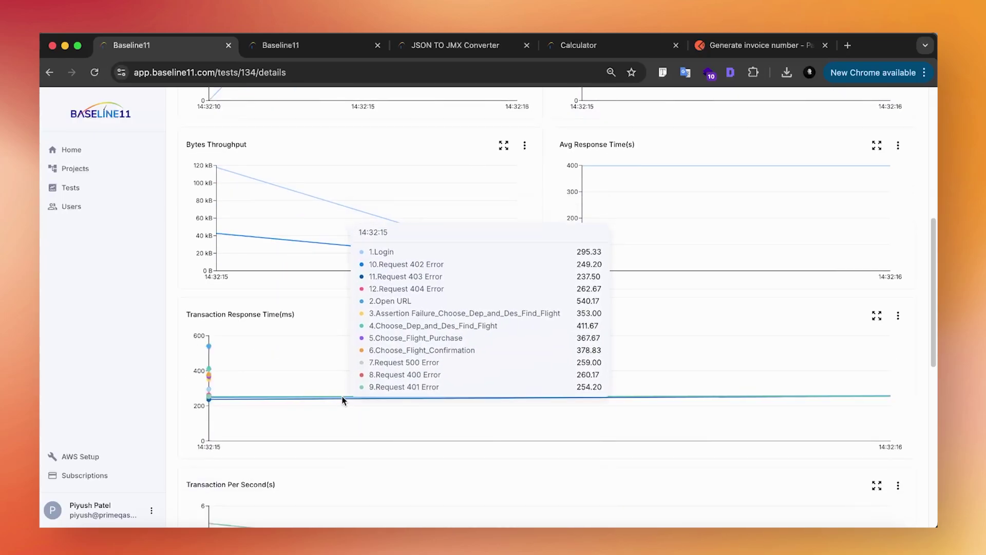
scroll(343, 399, down, 4)
scroll(339, 411, down, 5)
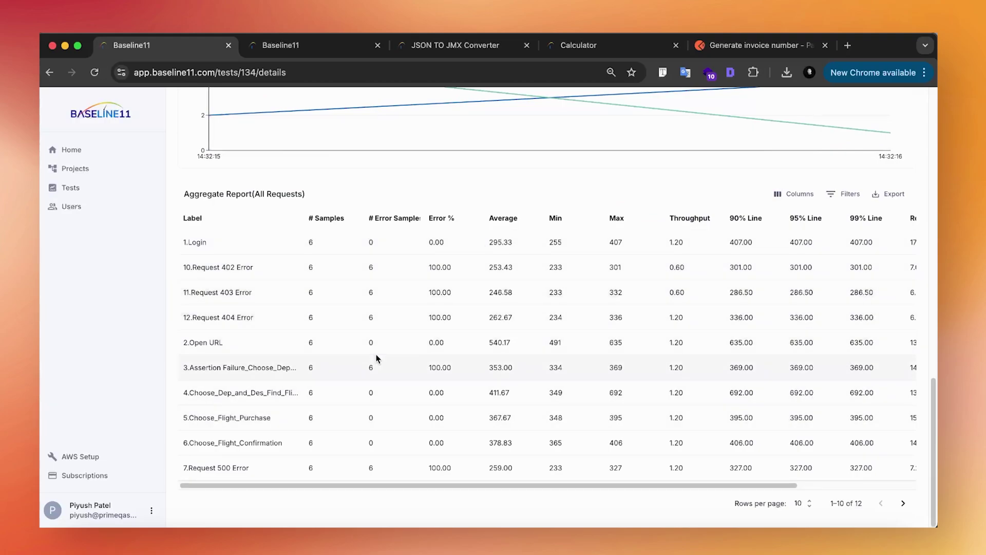
Review the load generator's CPU, memory, disk and network charts and all columns of its details table
scroll(376, 358, up, 15)
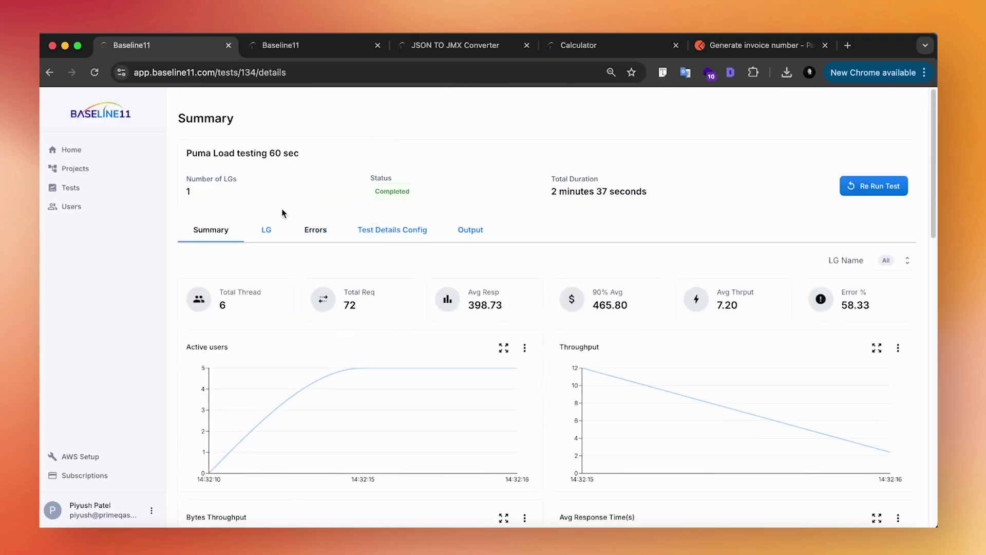
click(266, 229)
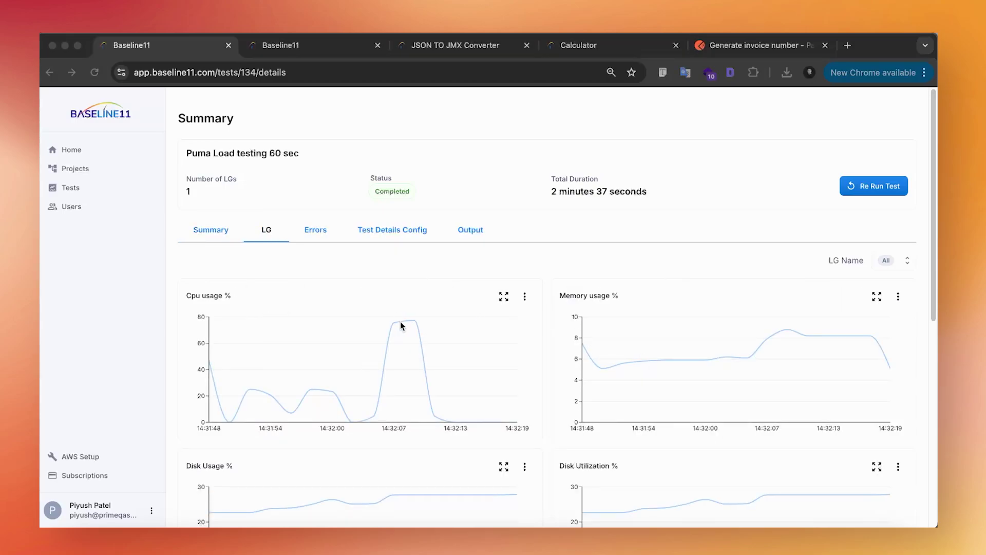
scroll(443, 360, down, 8)
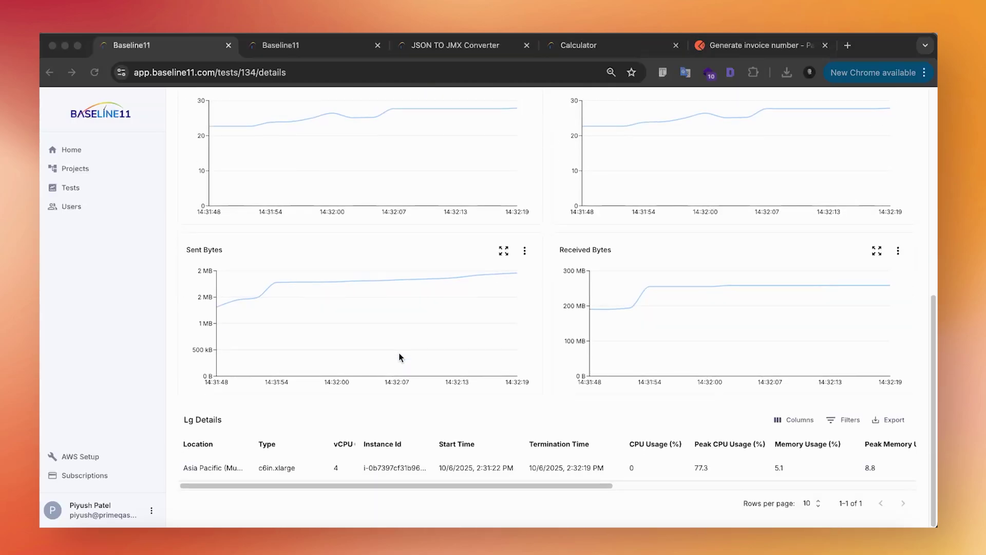
click(319, 485)
drag(455, 485, 782, 470)
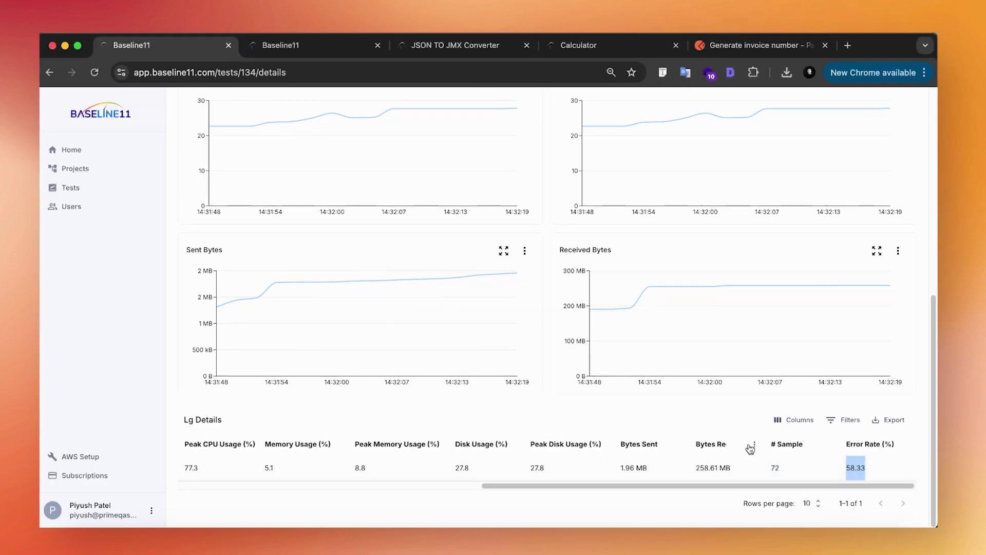
Examine the finished test's error results, from the failed request figures and error rate through the failure charts
scroll(329, 320, up, 8)
click(316, 232)
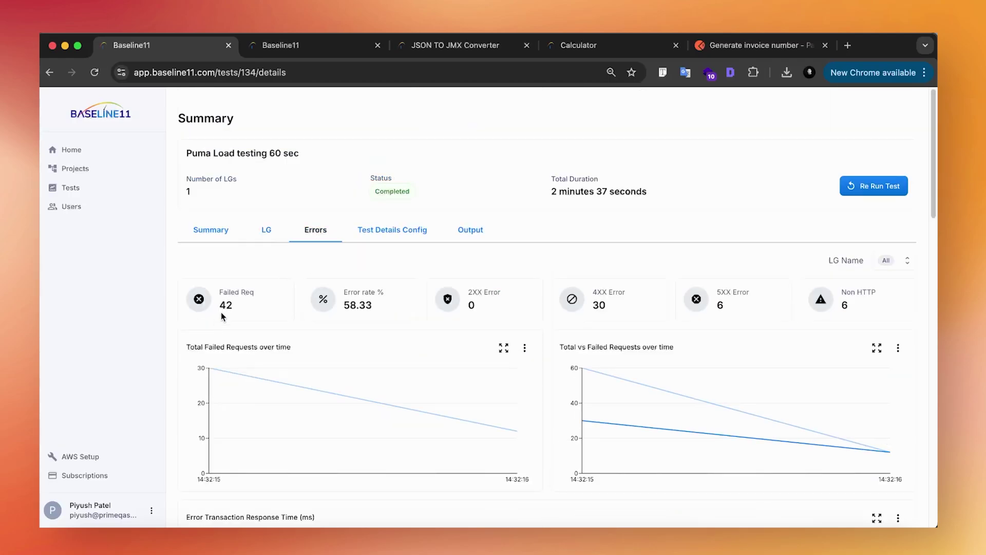
double_click(226, 305)
double_click(357, 305)
scroll(396, 381, down, 9)
scroll(399, 367, up, 4)
scroll(462, 308, up, 3)
scroll(478, 365, down, 12)
scroll(476, 365, down, 5)
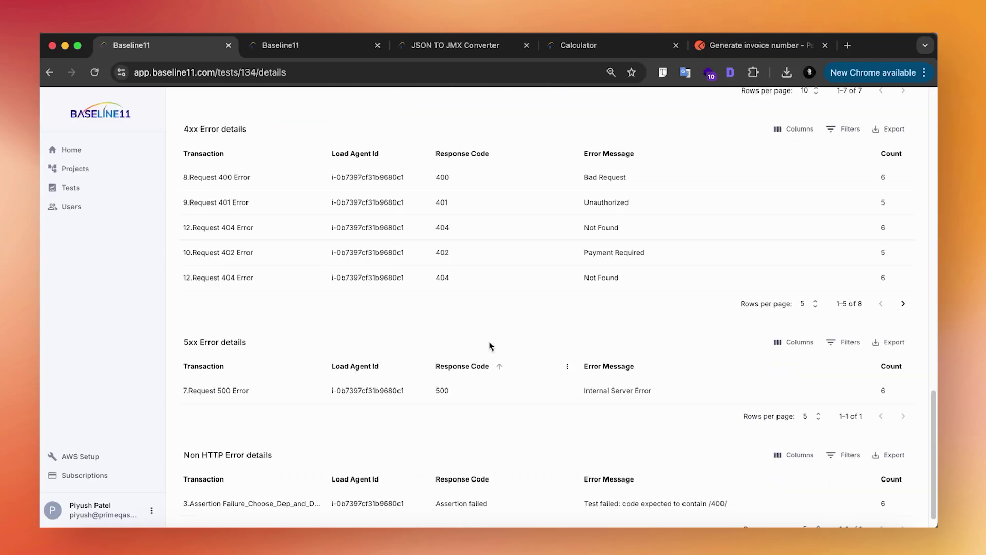
Read the error messages in the 4xx, 5xx and Non HTTP error details tables
drag(582, 180, 630, 181)
drag(583, 391, 665, 394)
scroll(665, 393, down, 1)
drag(583, 477, 747, 477)
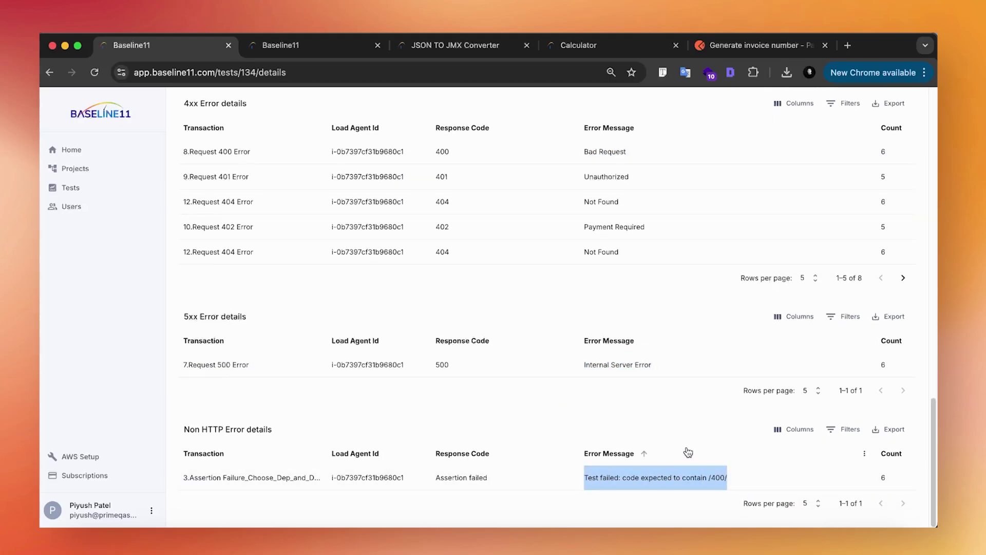
From the test's output, view the combined HTML report and look through its APDEX, statistics and errors tables
scroll(491, 278, up, 10)
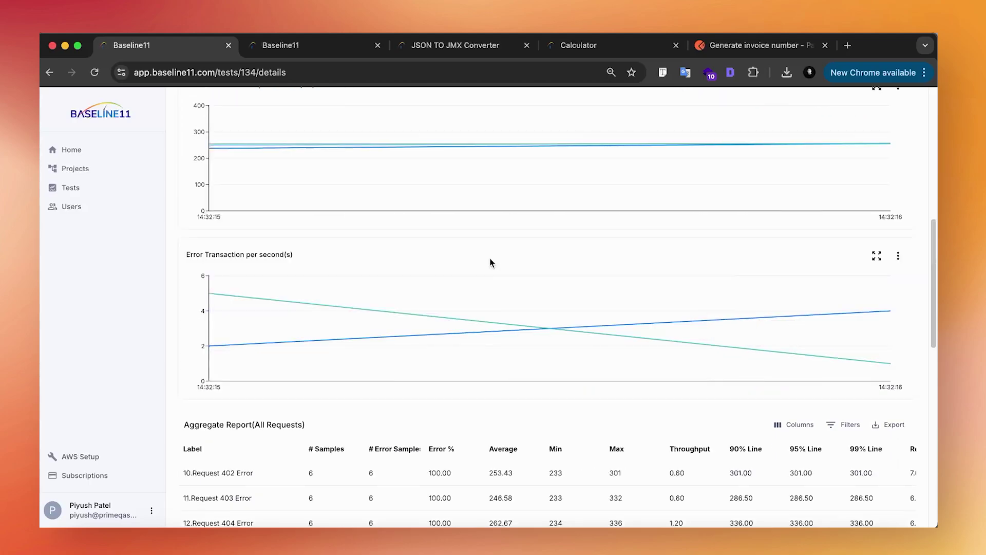
click(470, 230)
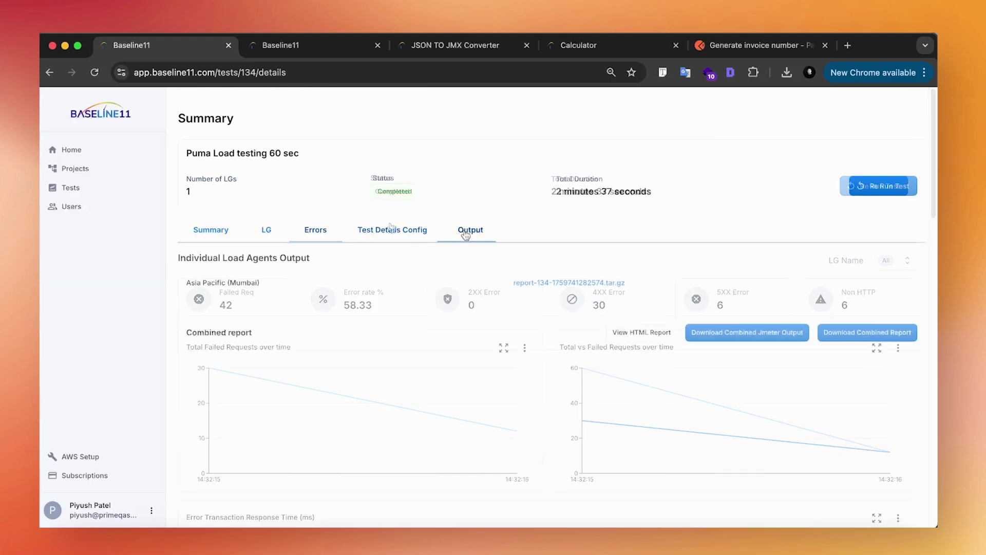
click(655, 337)
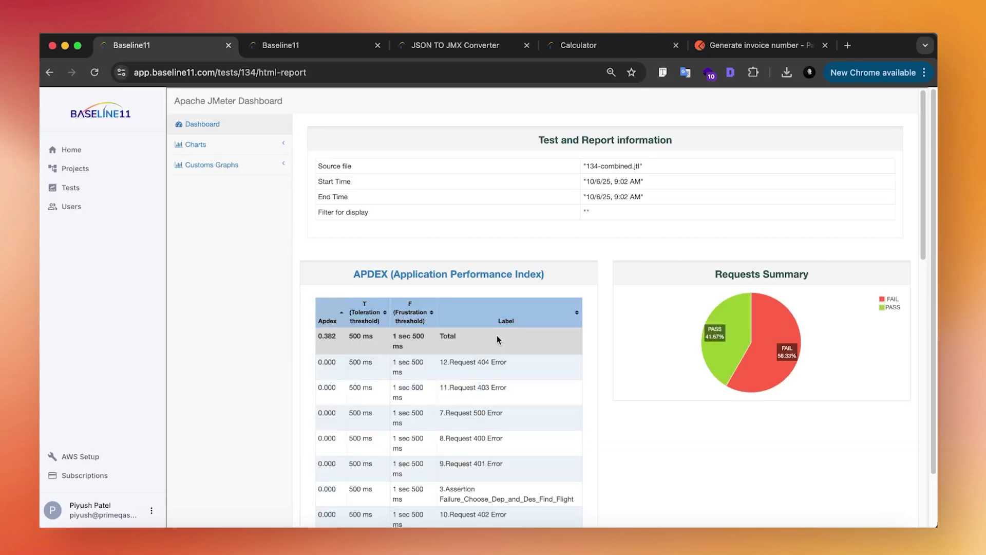
scroll(499, 342, down, 10)
scroll(506, 366, down, 12)
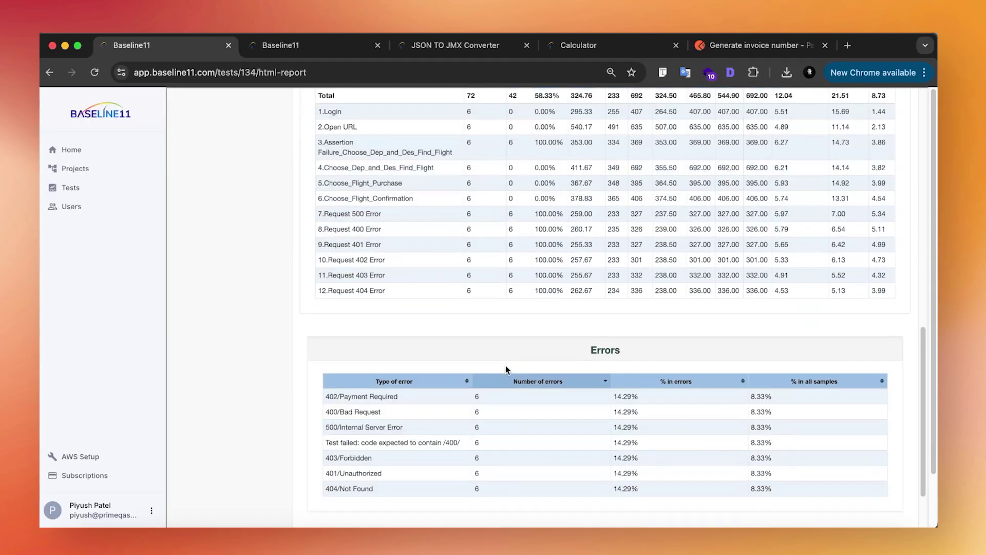
scroll(505, 369, up, 15)
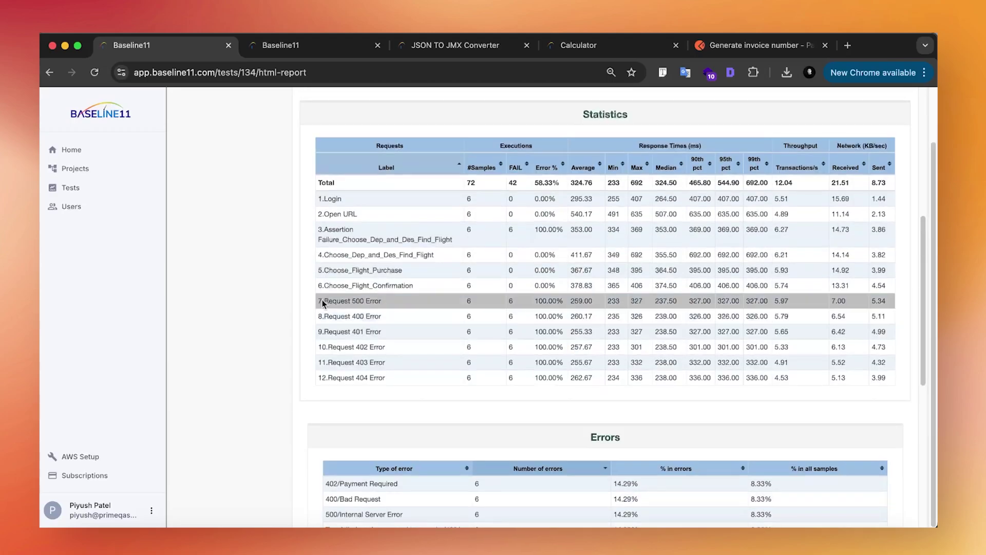
Go back to the test's output and download the combined JMeter output to Downloads as 134-result
click(51, 72)
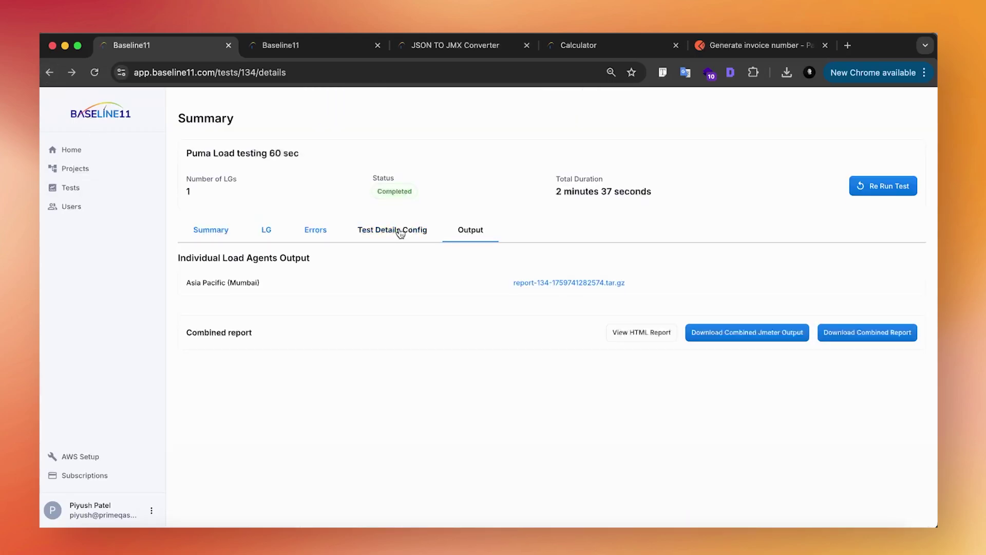
click(745, 332)
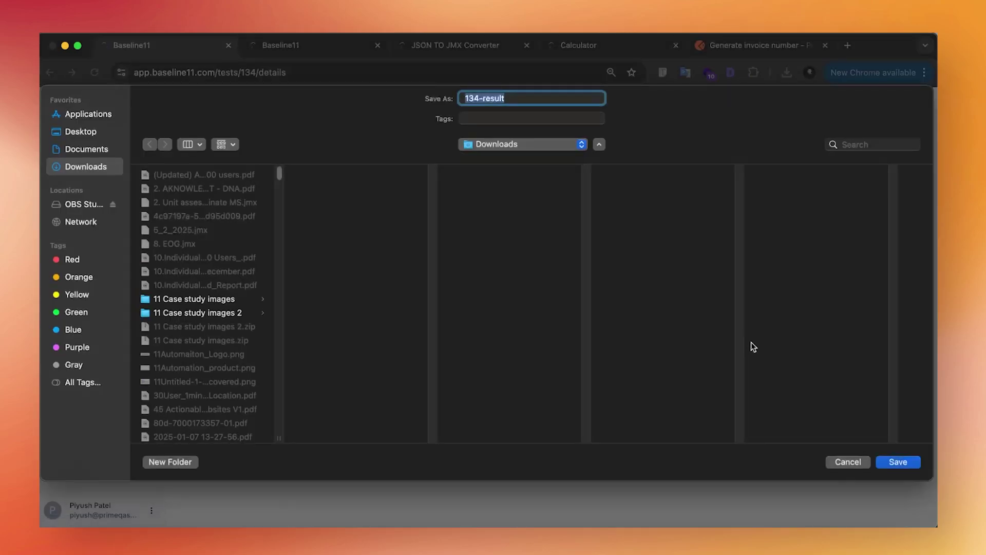
click(898, 462)
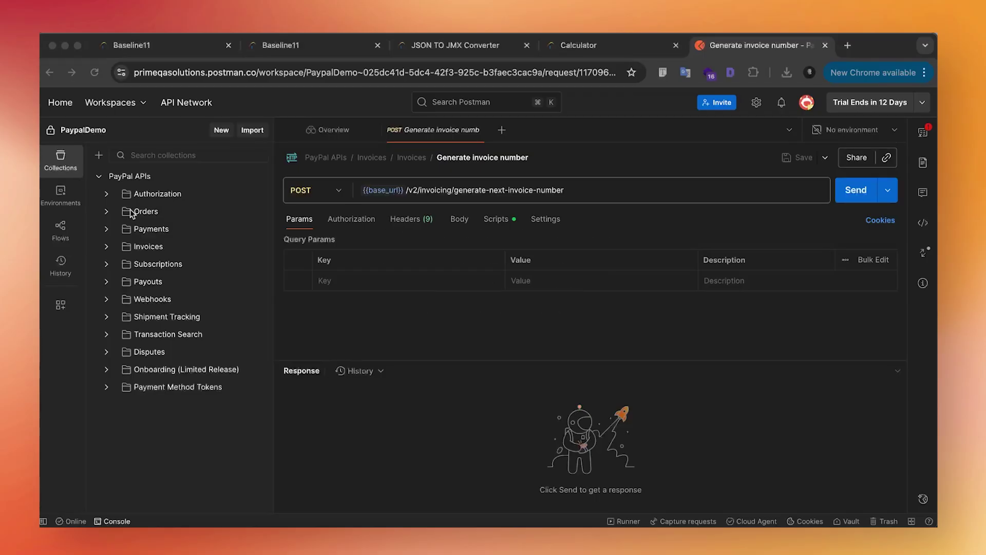
In Postman, inspect the Generate invoice number request's variables and the full list of collection variables
click(924, 135)
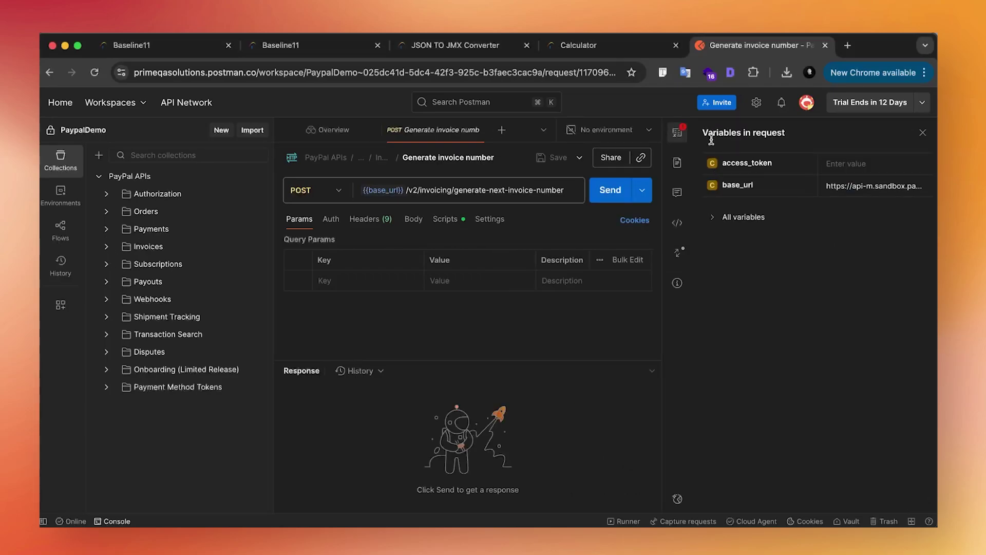
click(733, 217)
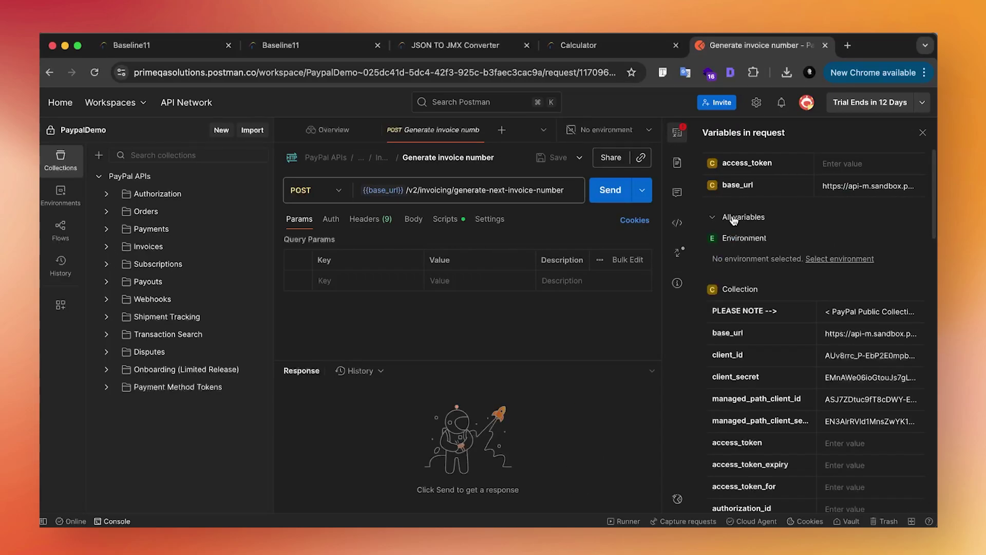
triple_click(796, 134)
click(766, 291)
scroll(768, 355, down, 5)
scroll(767, 358, down, 15)
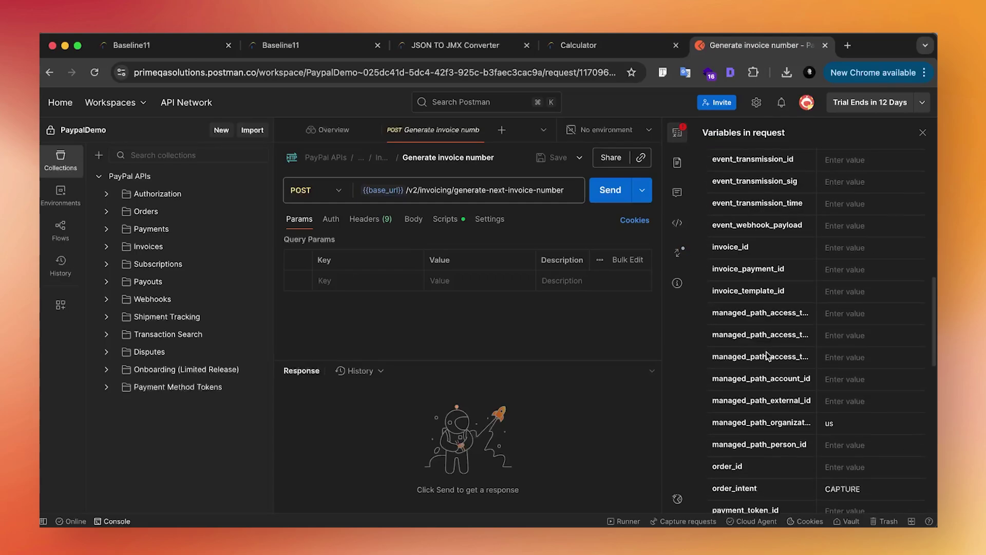
Expand the collection's nested Invoices folders and export the PayPal APIs collection
click(105, 247)
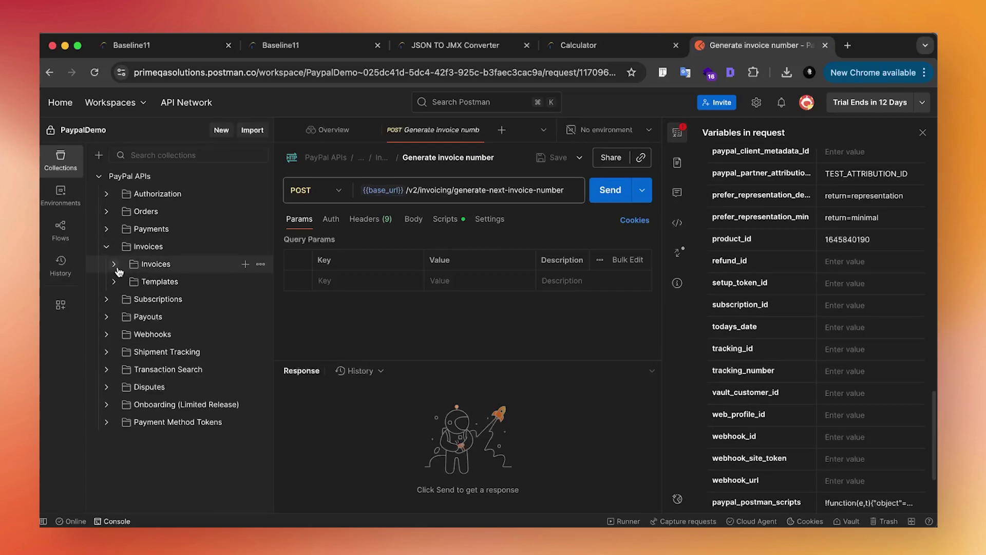
click(114, 264)
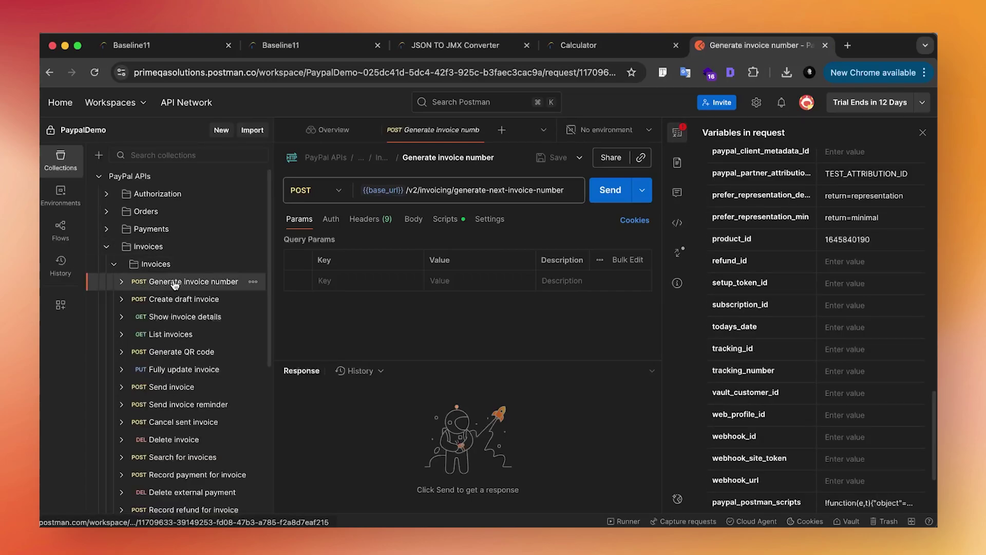
mouse_move(383, 191)
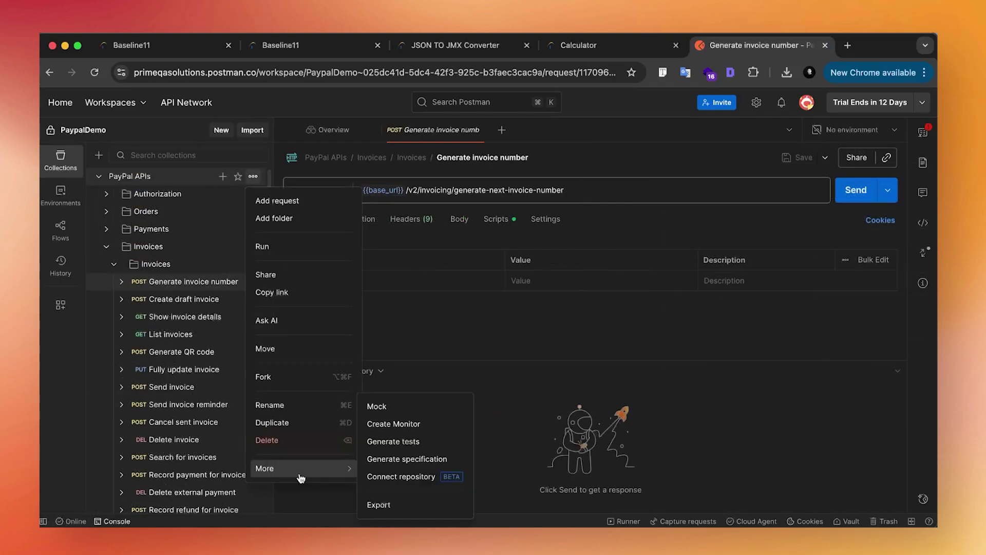
click(378, 506)
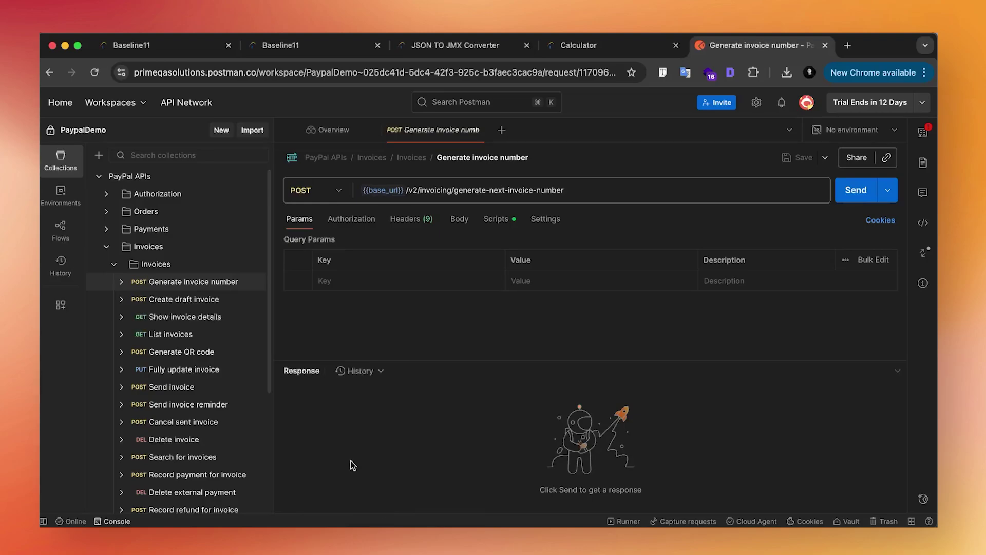
In the JSON to JMX Converter, upload PayPal APIs.postman_collection.json from Downloads and convert it
click(576, 362)
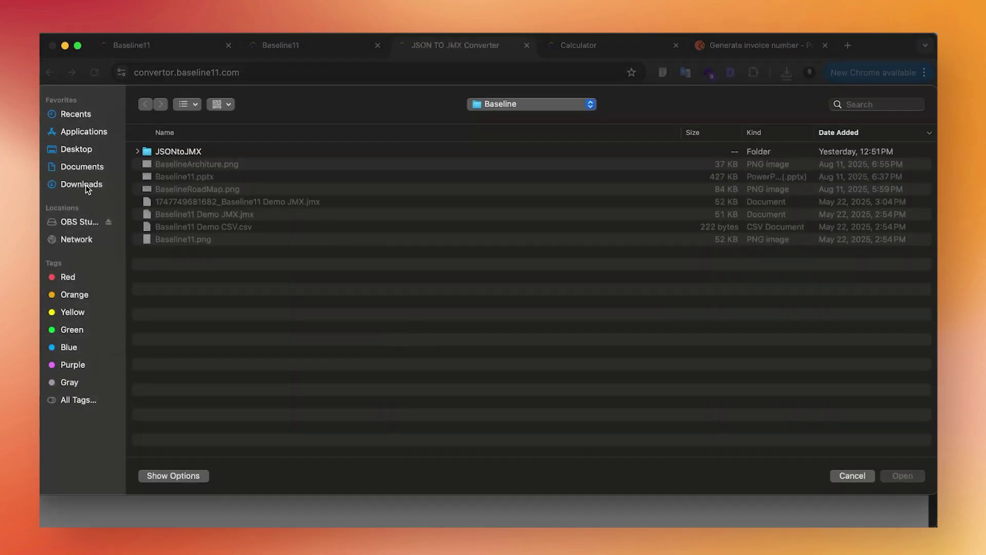
click(84, 185)
scroll(152, 150, up, 1)
click(178, 151)
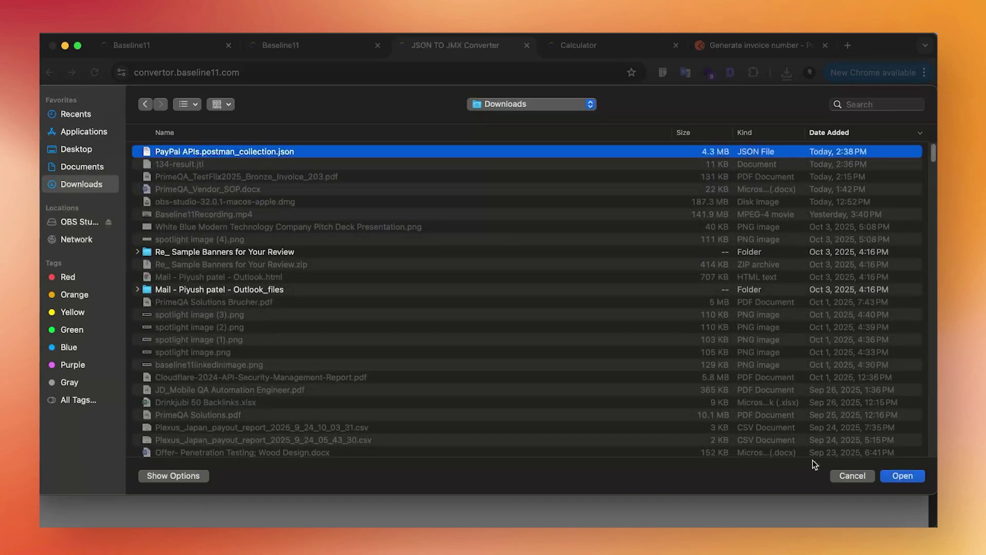
click(889, 475)
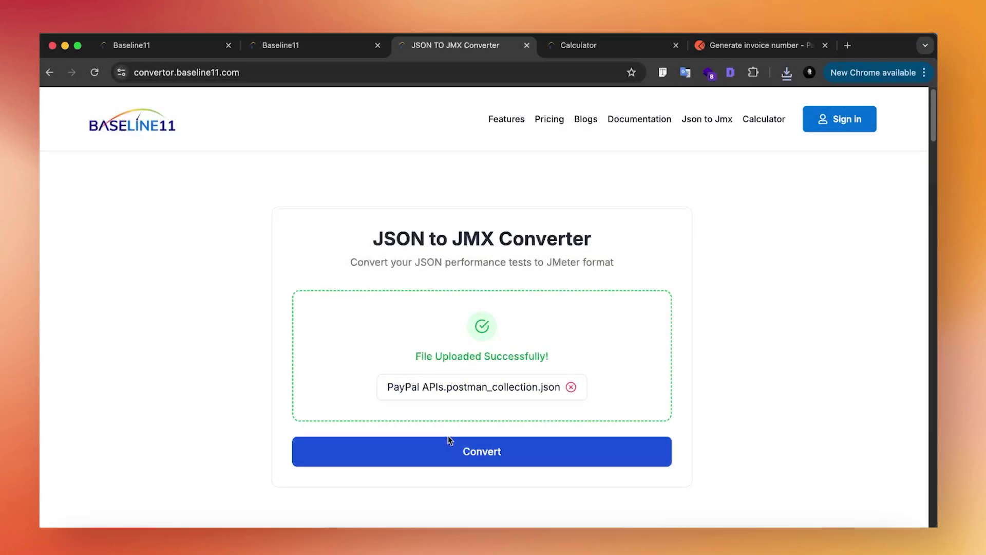
click(475, 454)
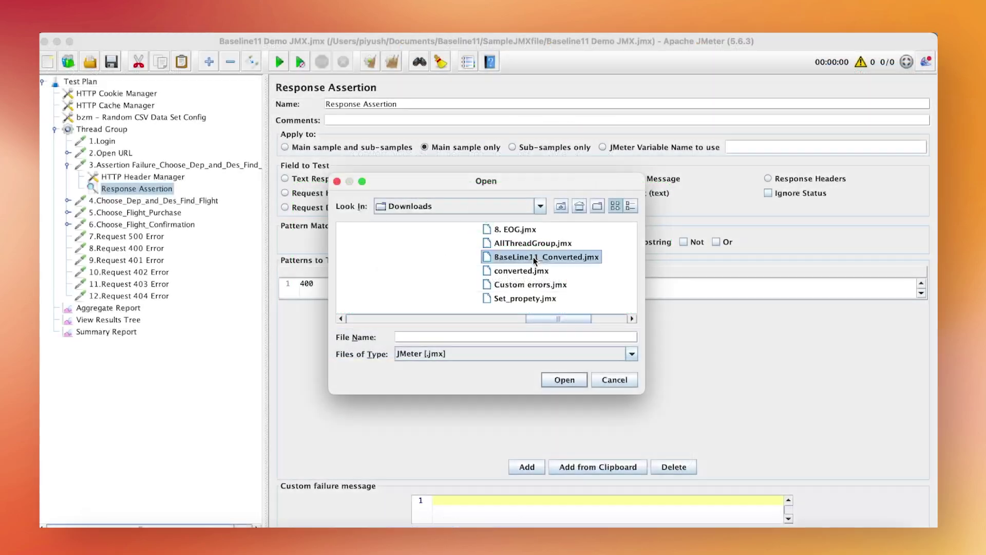
In JMeter, open BaseLine11_Converted.jmx from Downloads, saving the current test plan's changes first
click(558, 378)
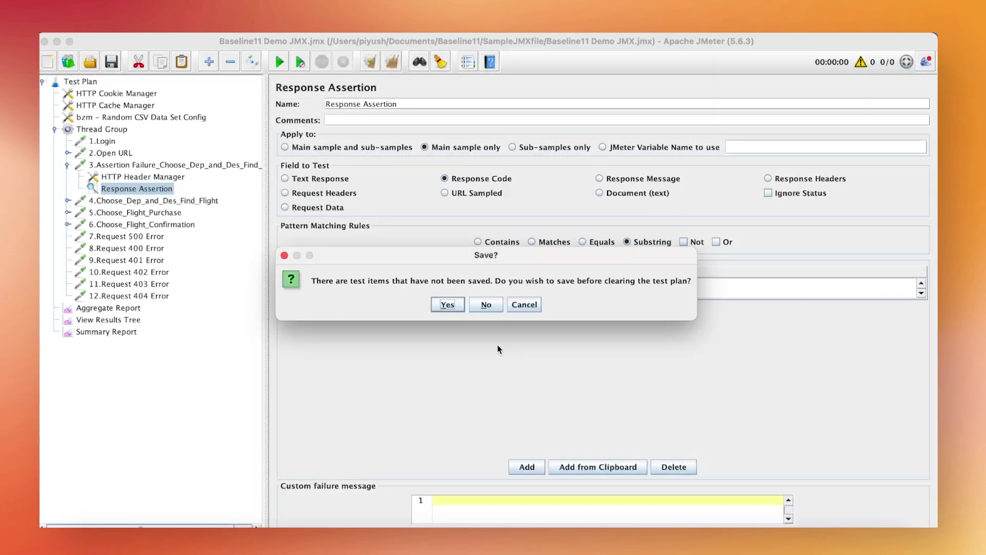
click(450, 305)
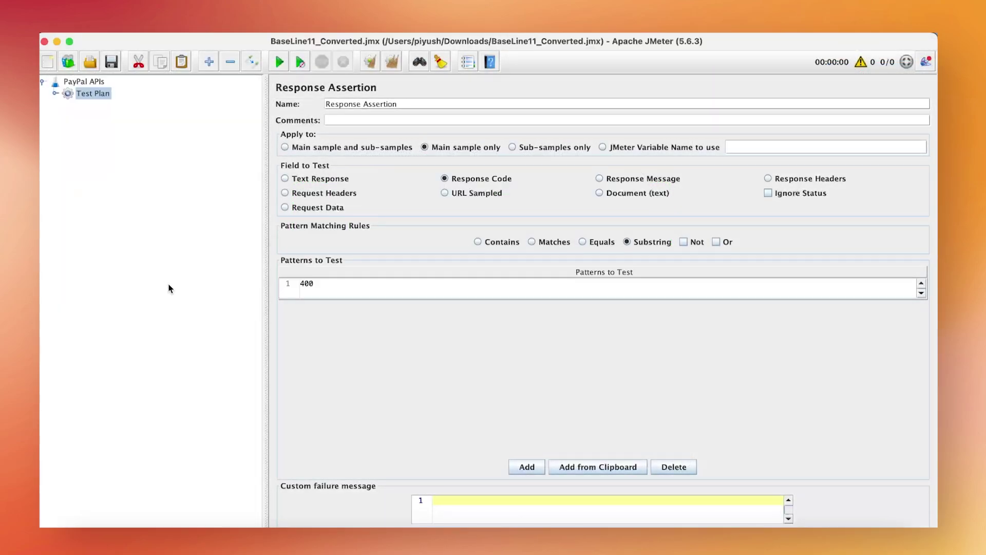
click(73, 83)
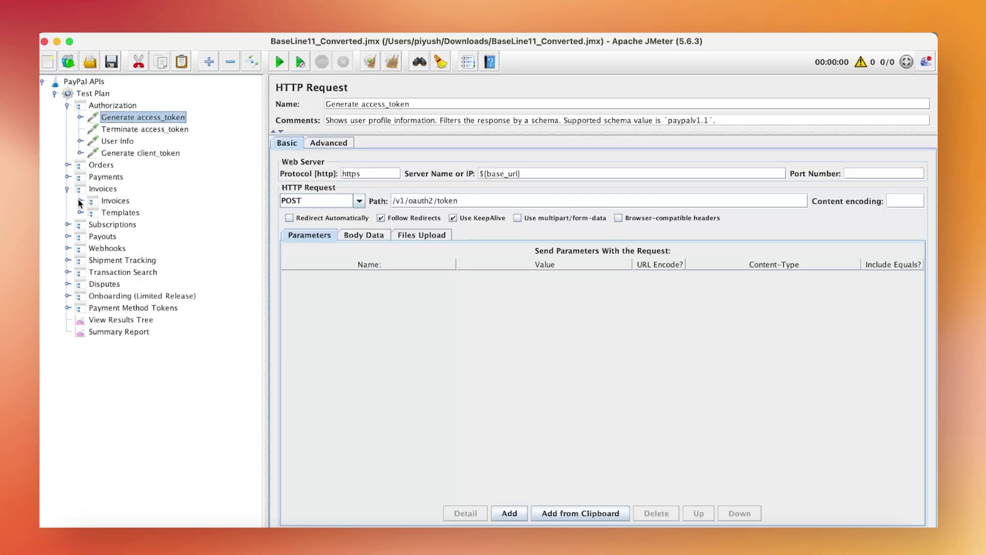
Inspect the converted Generate invoice number request inside the nested Invoices group of the test plan
click(80, 201)
click(156, 212)
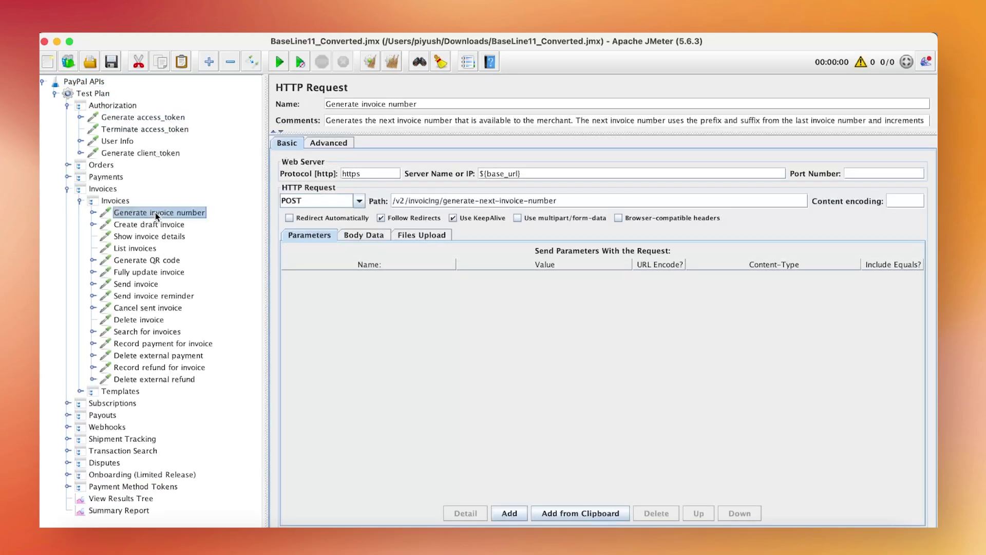
click(93, 213)
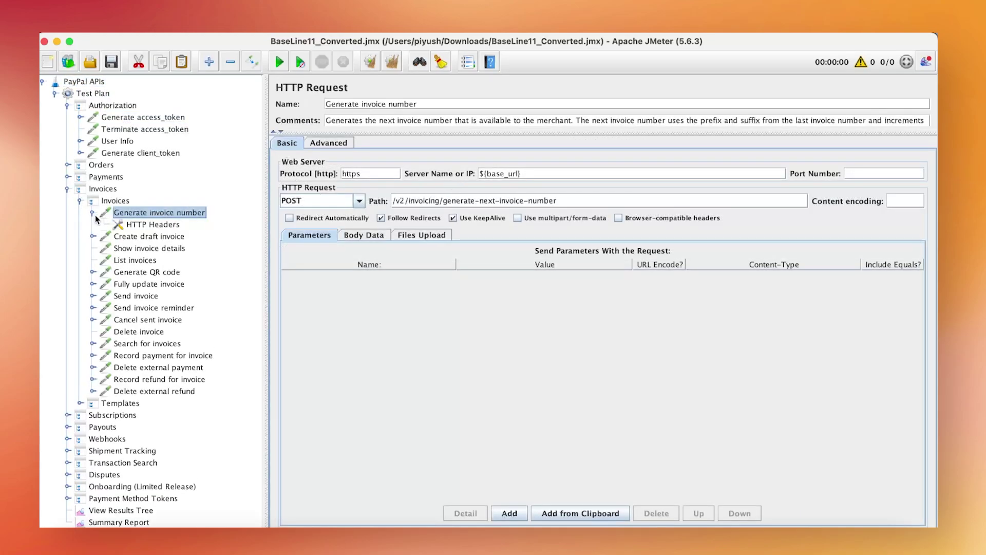
click(93, 213)
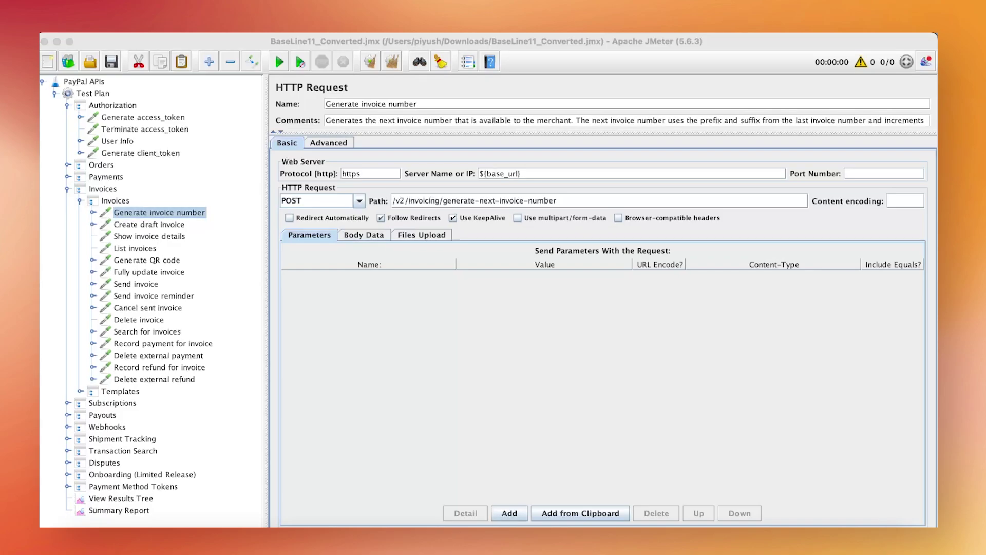
Check the HTTP Headers of the Generate invoice number and Create draft invoice requests
click(93, 213)
click(147, 224)
click(93, 236)
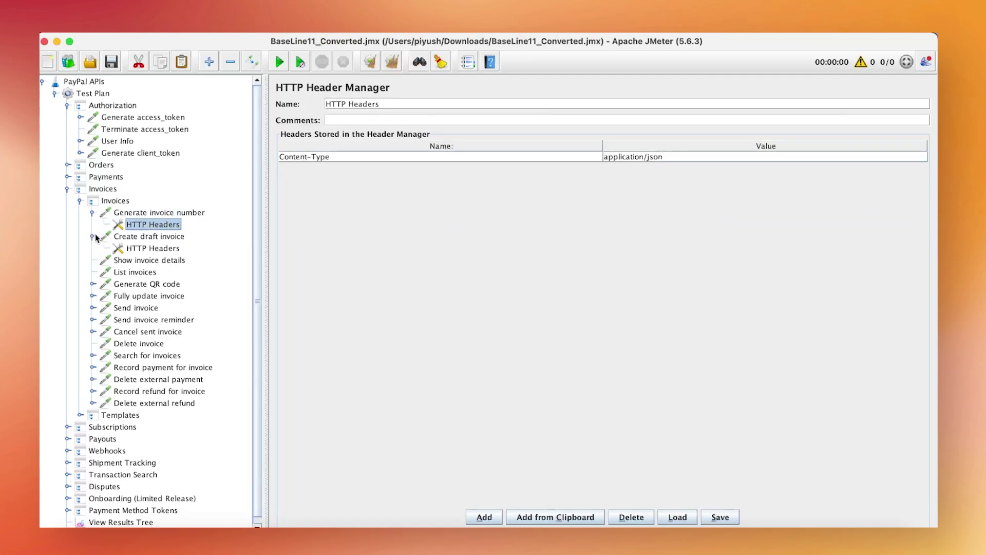
click(150, 248)
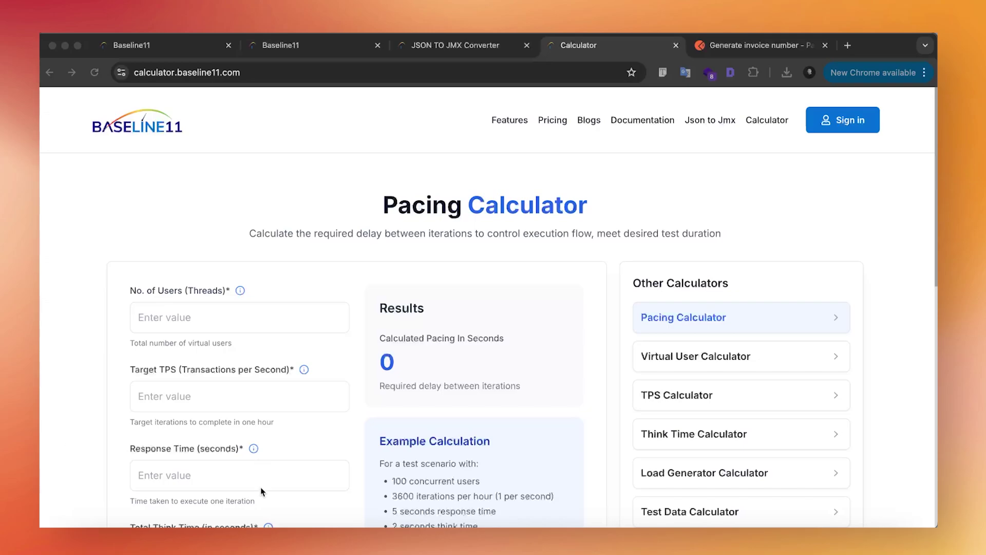
Look over the Virtual User Calculator, TPS Calculator and Think Time Calculator pages, including their required input fields
click(698, 357)
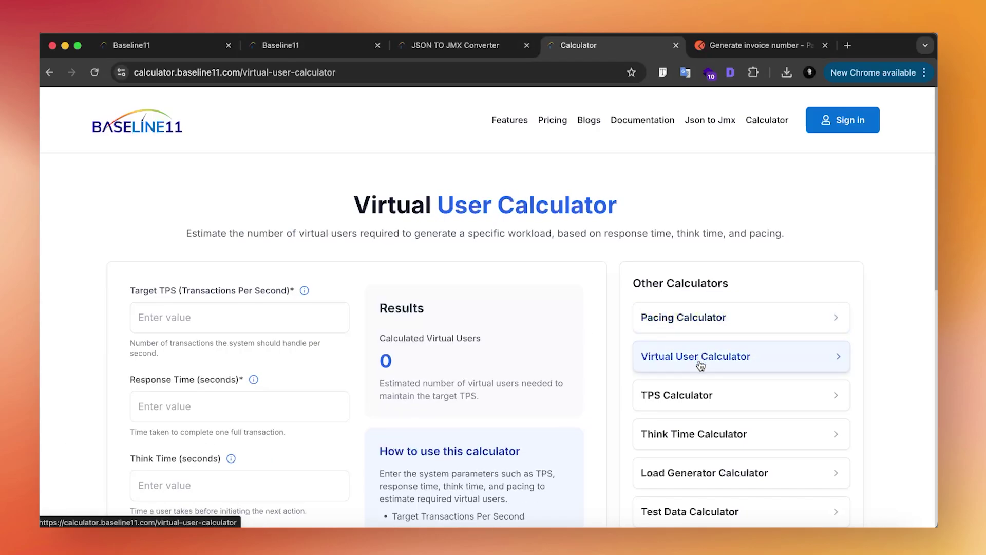
scroll(699, 365, down, 2)
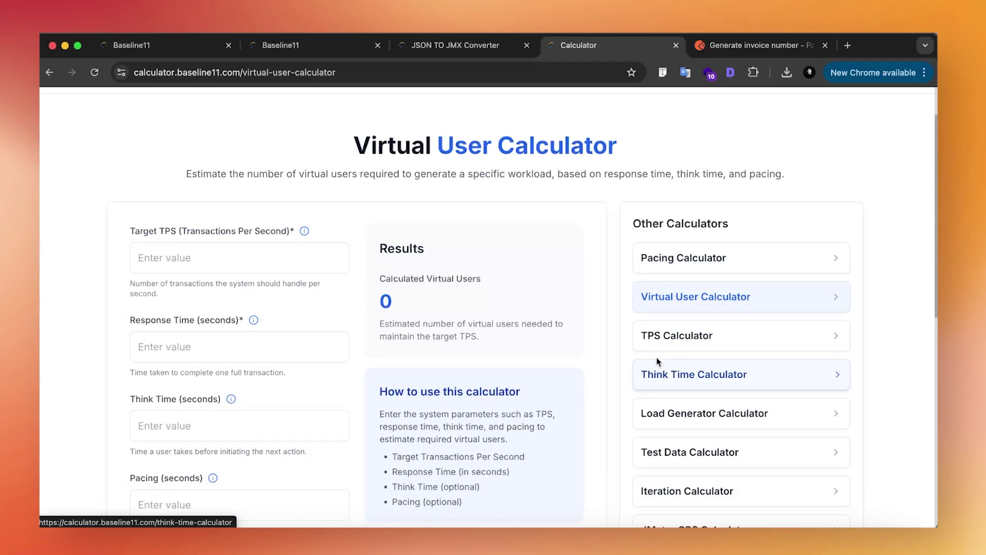
click(682, 340)
click(682, 380)
scroll(627, 380, down, 4)
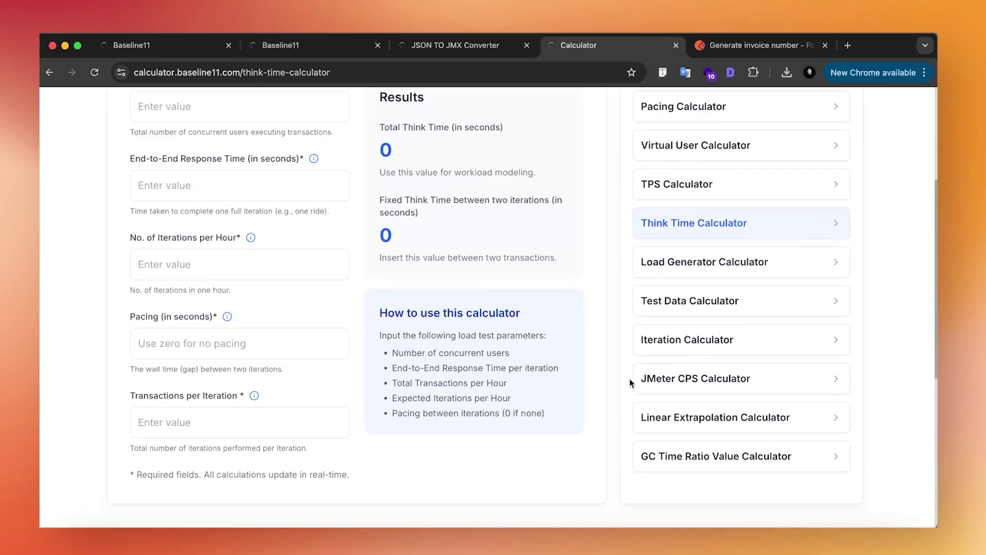
View the Test Data Calculator and the Load Generator Calculator with their input fields
click(675, 303)
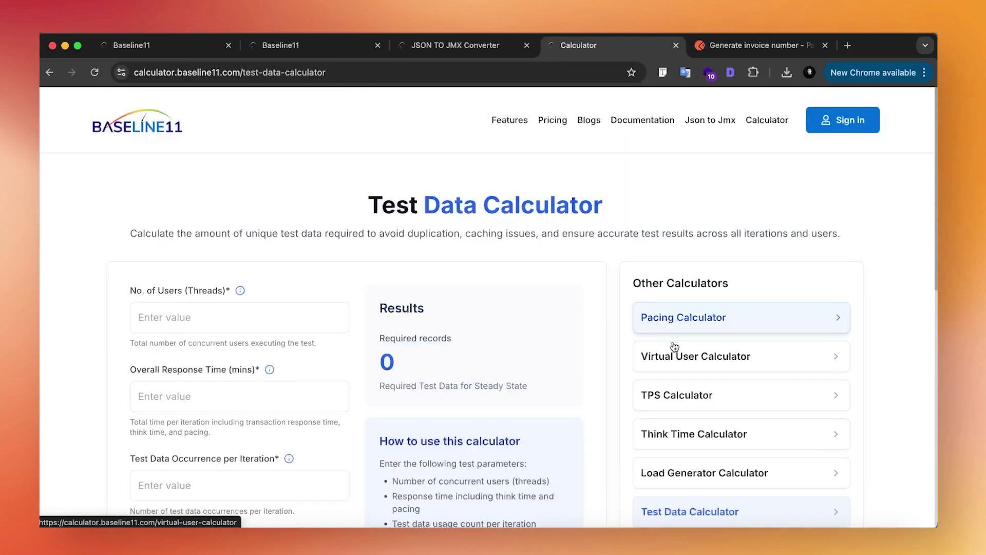
click(667, 471)
scroll(273, 336, down, 1)
click(278, 303)
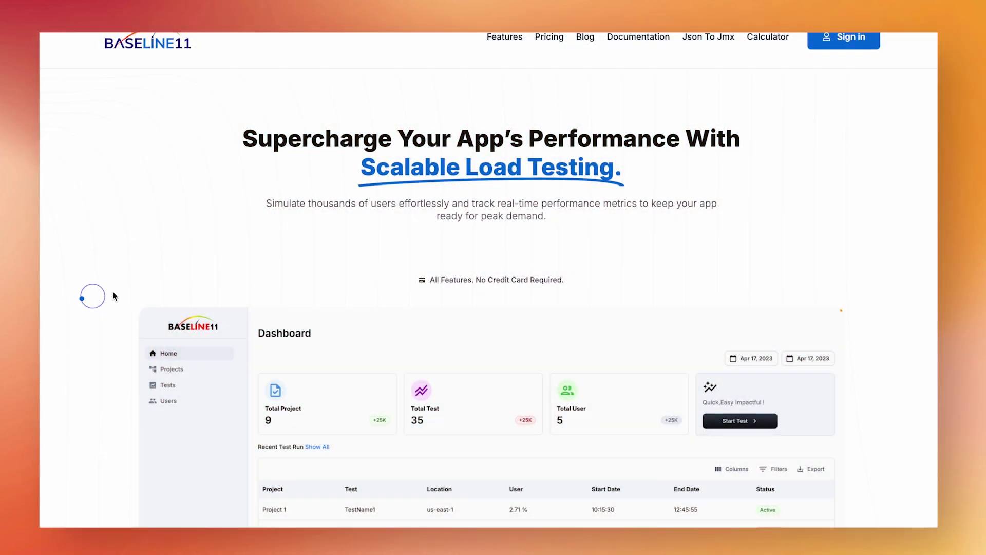
Review the Baseline11 home page from the dashboard preview through How It Works to the Additional Features section
scroll(113, 292, down, 15)
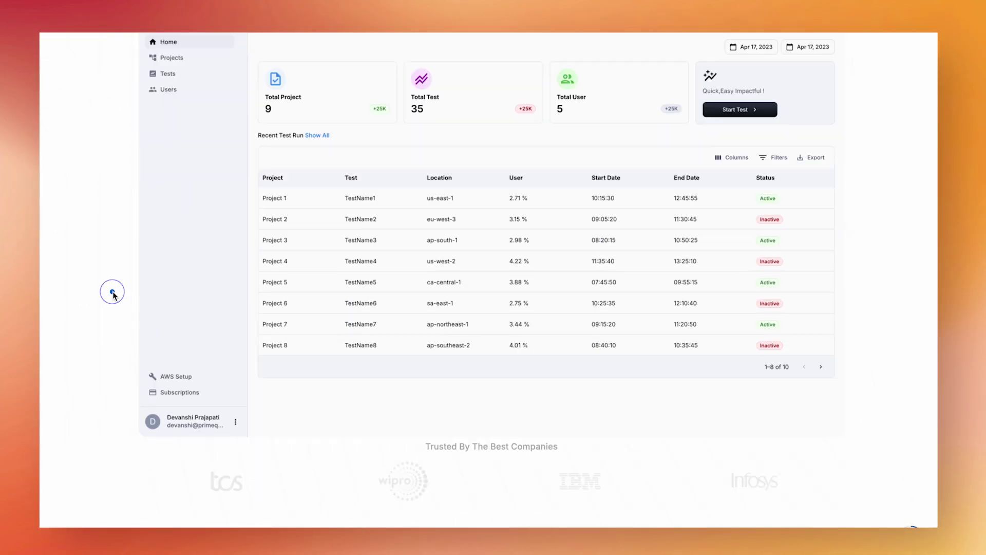
scroll(113, 293, down, 12)
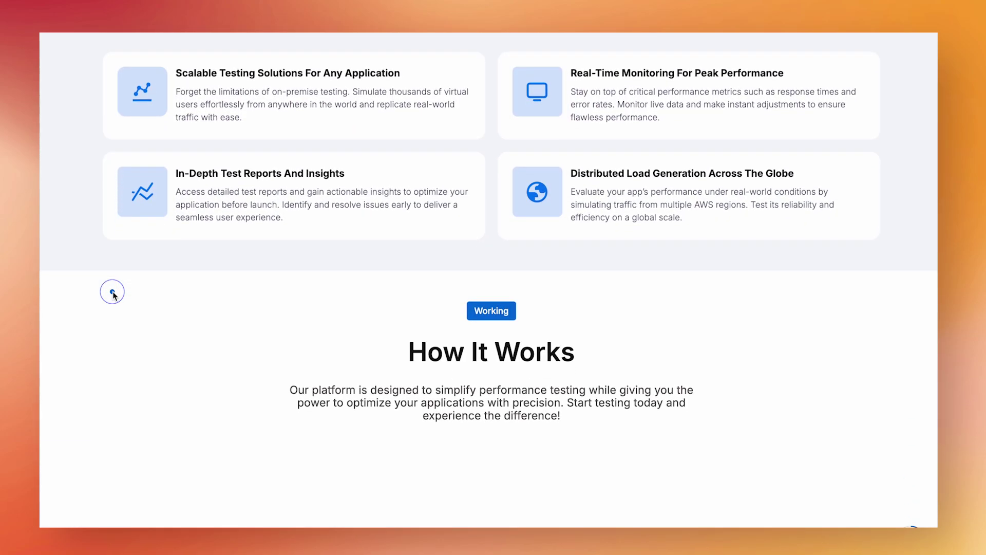
scroll(113, 293, down, 10)
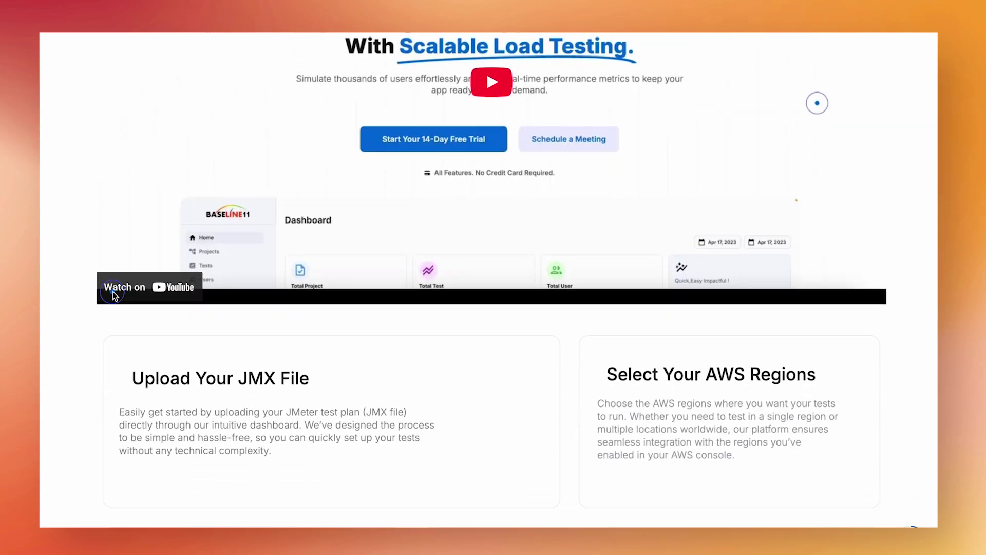
scroll(113, 293, down, 10)
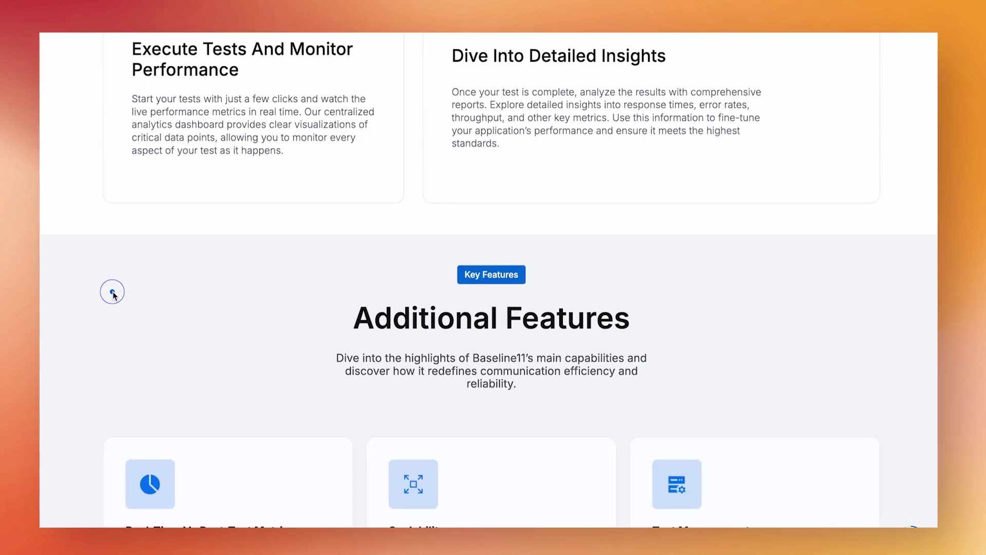